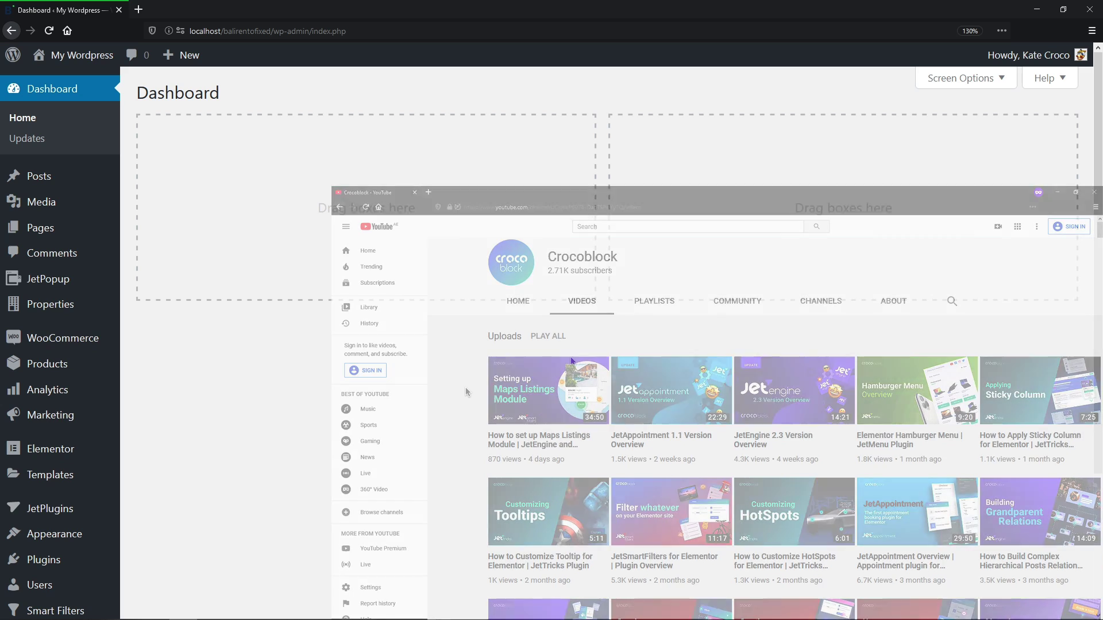
- Close the YouTube Crocoblock channel window so the WordPress admin Dashboard is in view
middle_click(571, 361)
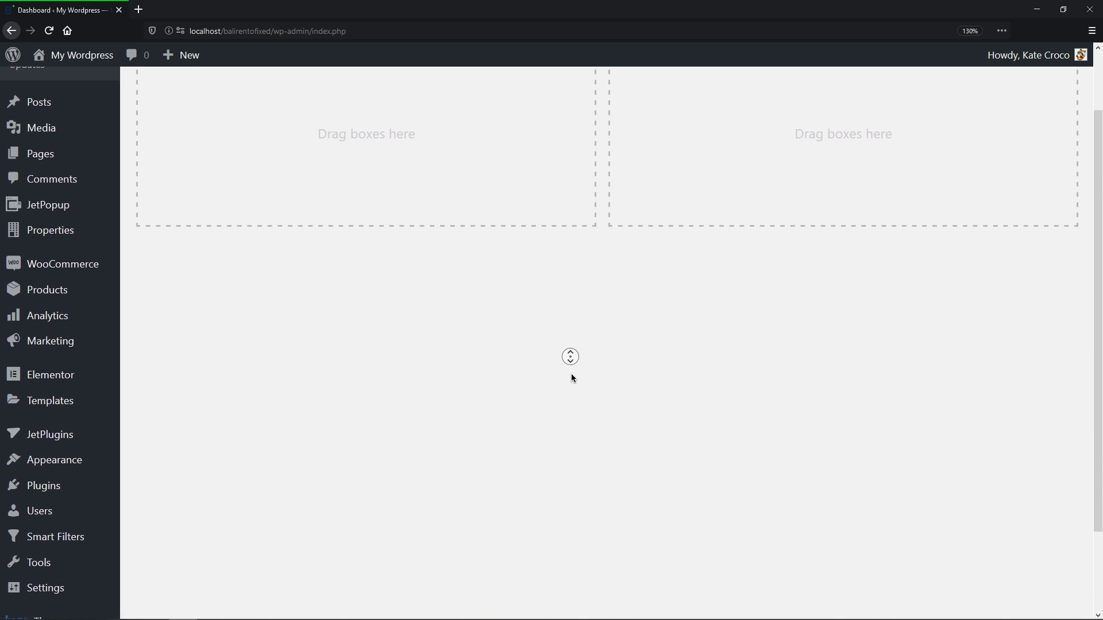
- Review the JetEngine Post Types and the list of Properties posts
mouse_move(79, 575)
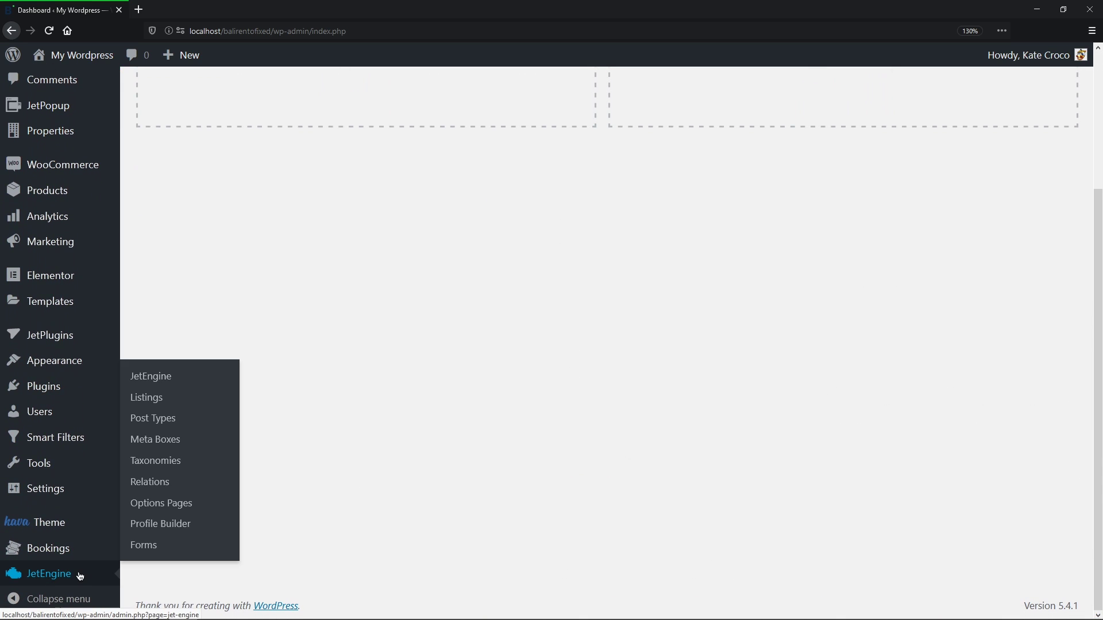
click(158, 419)
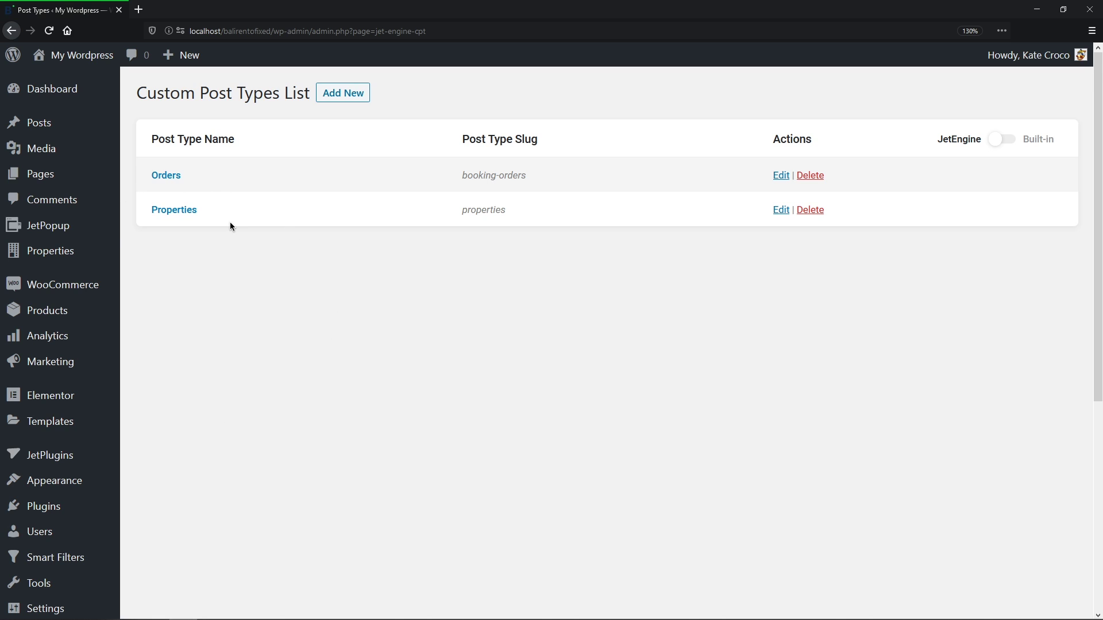
mouse_move(90, 249)
click(135, 251)
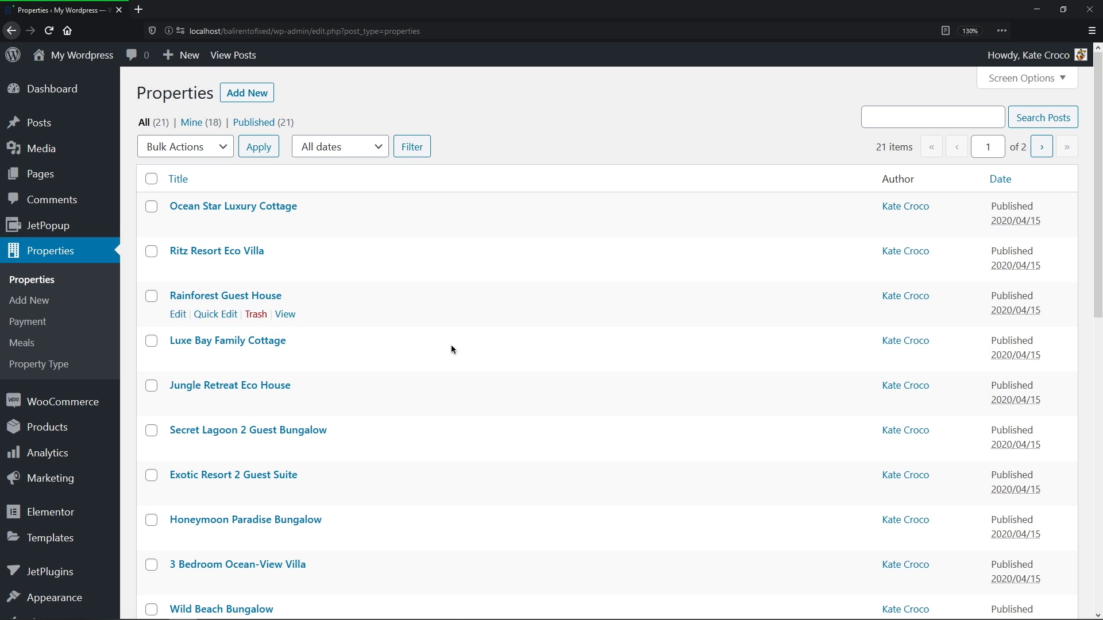
middle_click(407, 583)
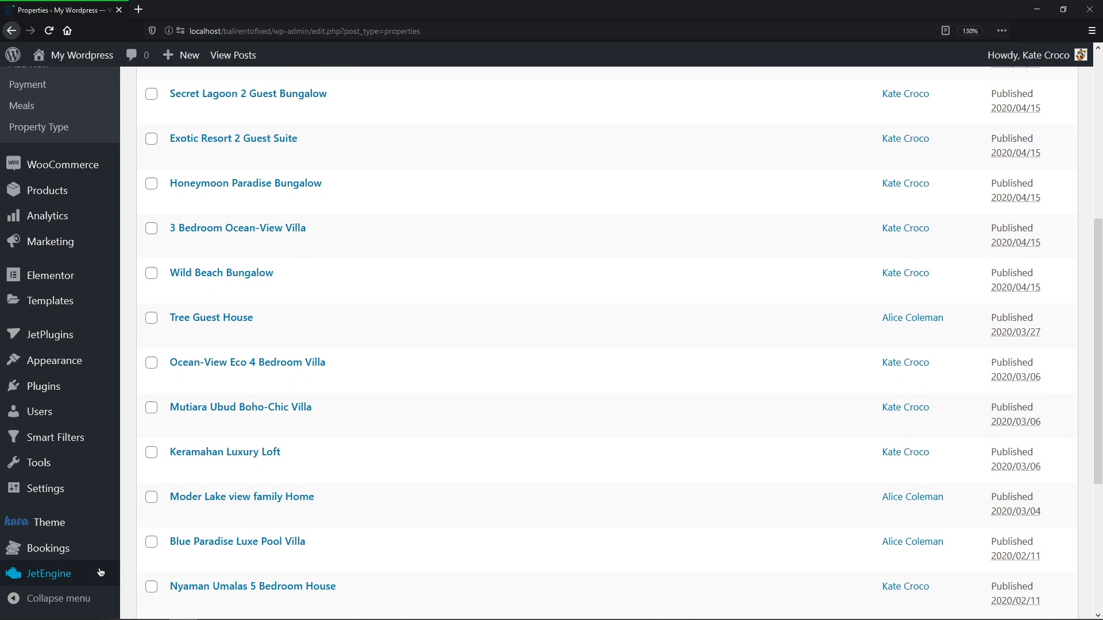
- Check the Property Type taxonomy terms: Bungalows, Cottages, Houses, Resort and Villas
mouse_move(51, 574)
click(174, 490)
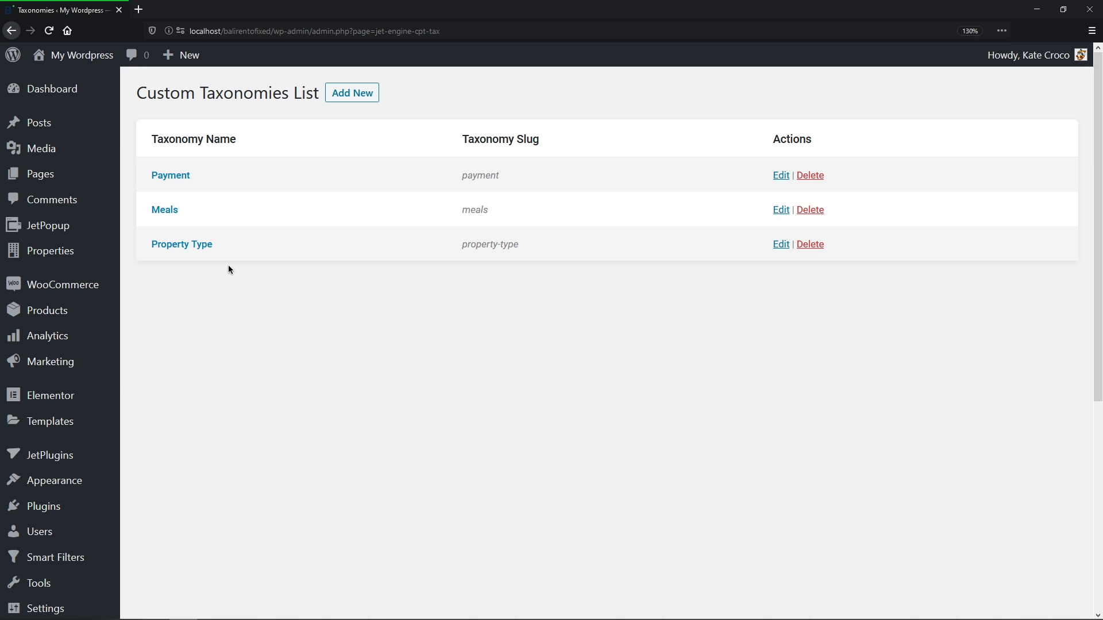
mouse_move(87, 257)
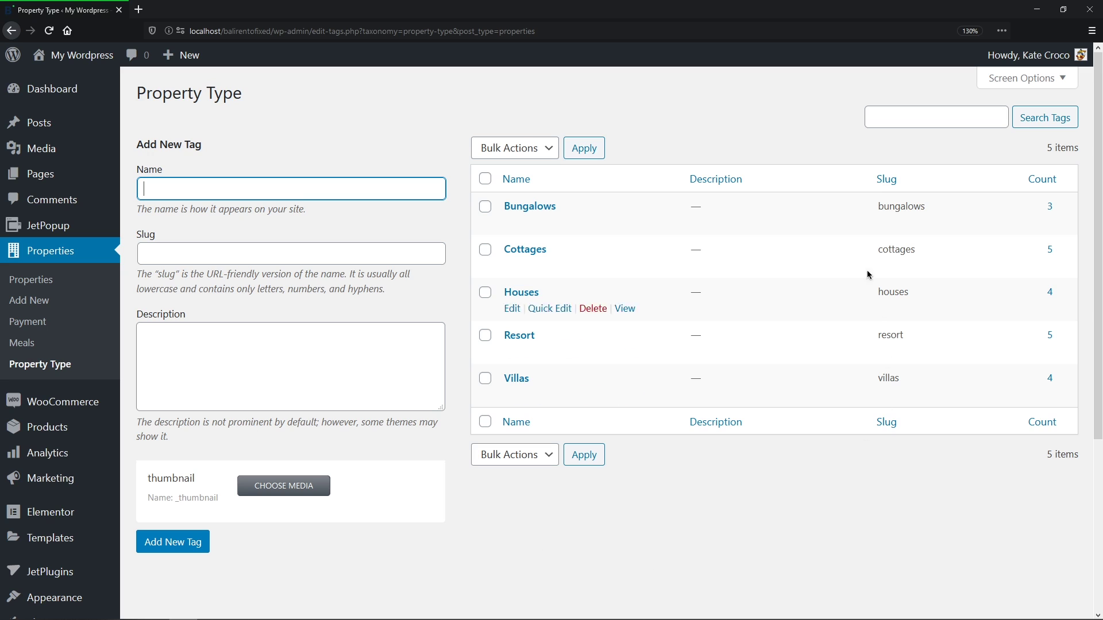
middle_click(616, 439)
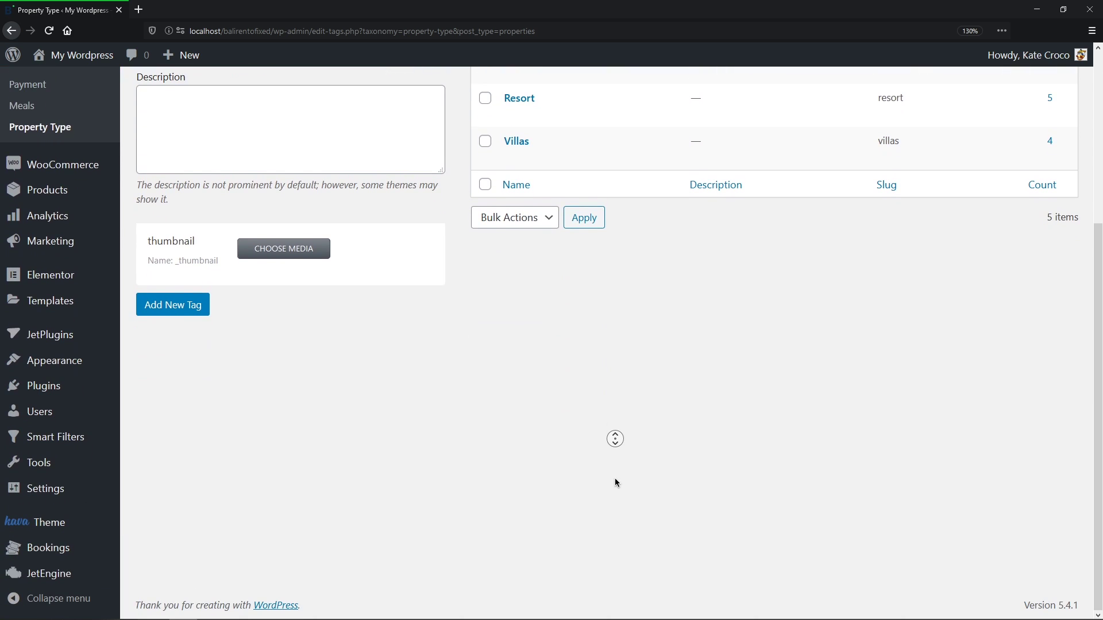
- Open both the Main and Map Listing Items in the Elementor builder
mouse_move(87, 574)
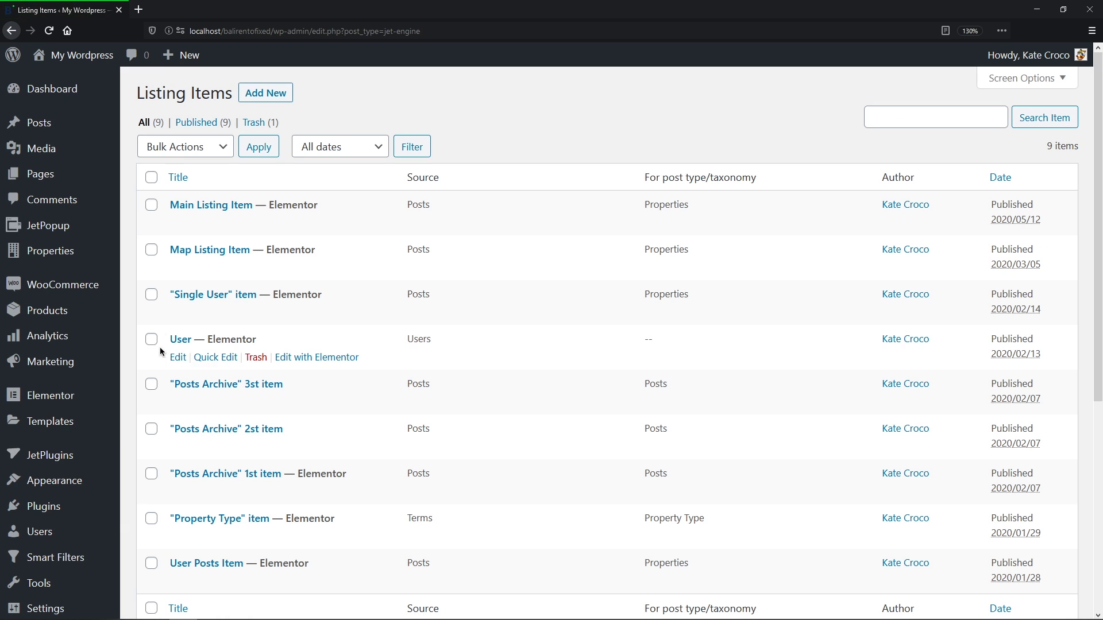
click(153, 250)
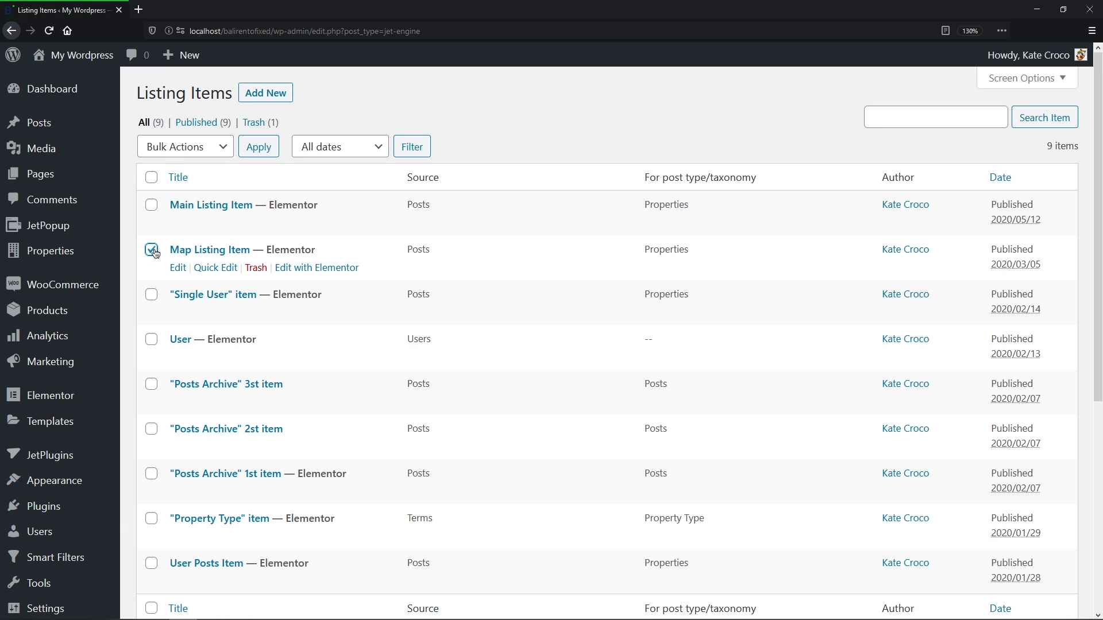
click(152, 205)
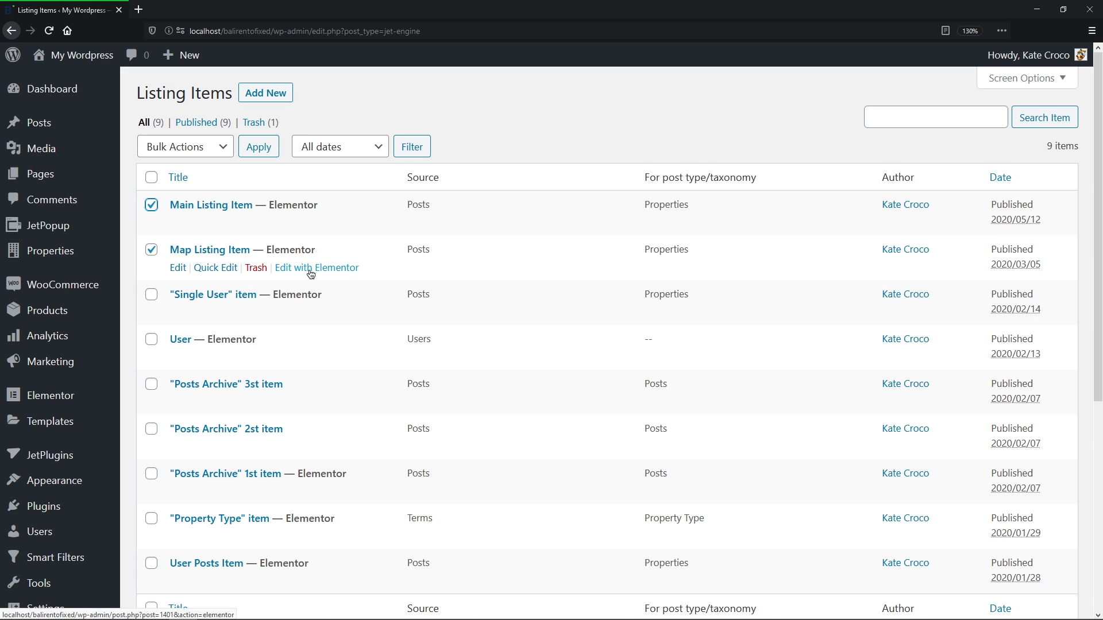
middle_click(336, 268)
middle_click(321, 223)
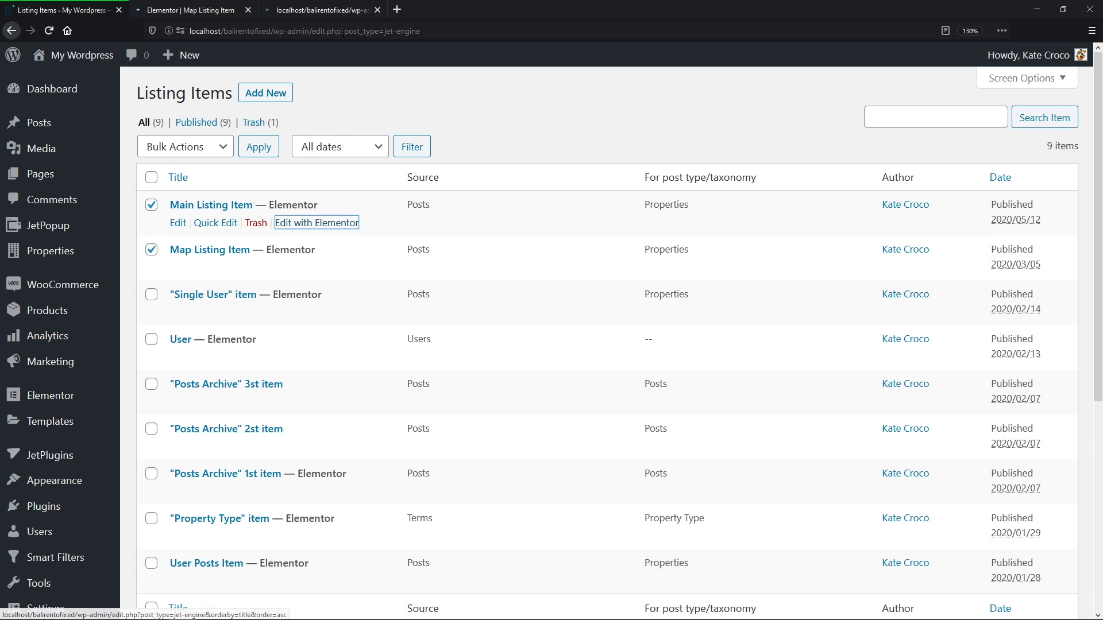
click(346, 15)
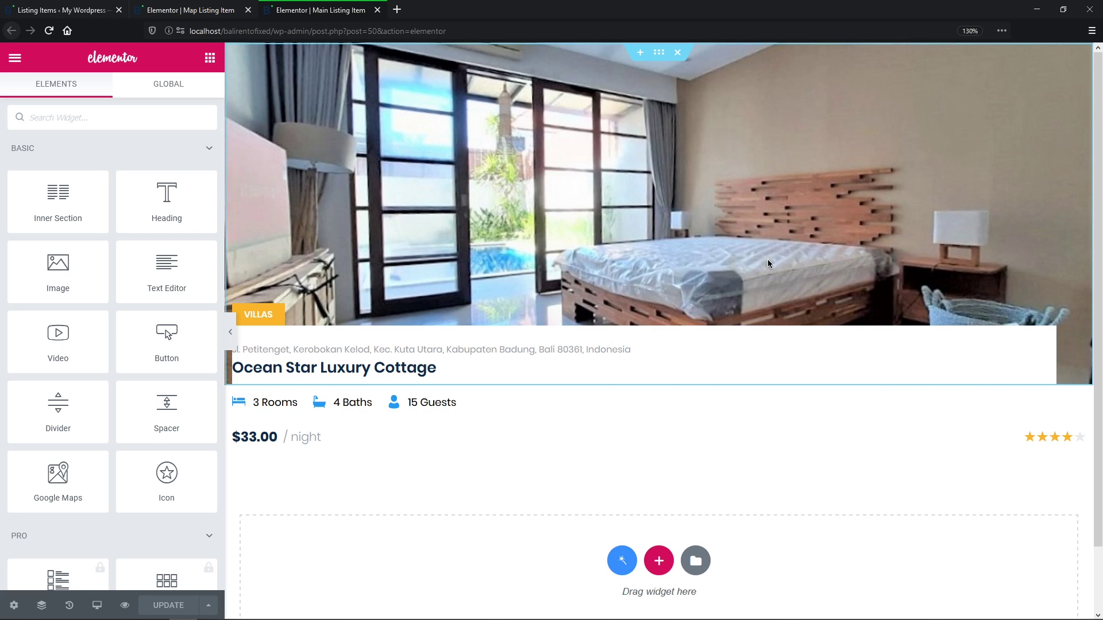
- Inspect the Main Listing Item's title, address and price fields, then close its editor
click(509, 367)
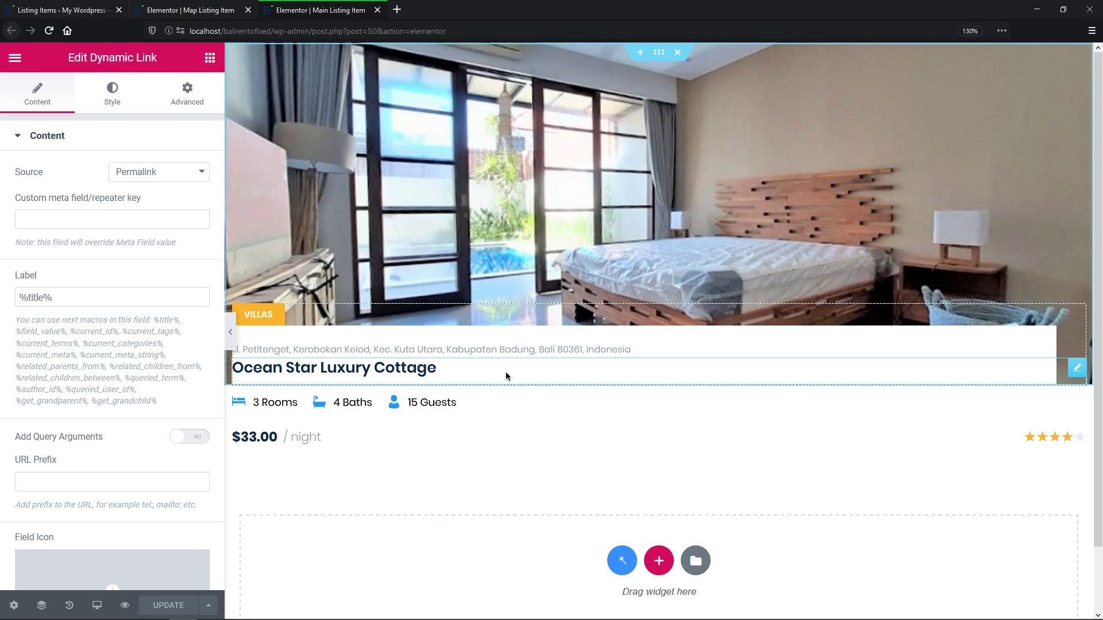
click(536, 349)
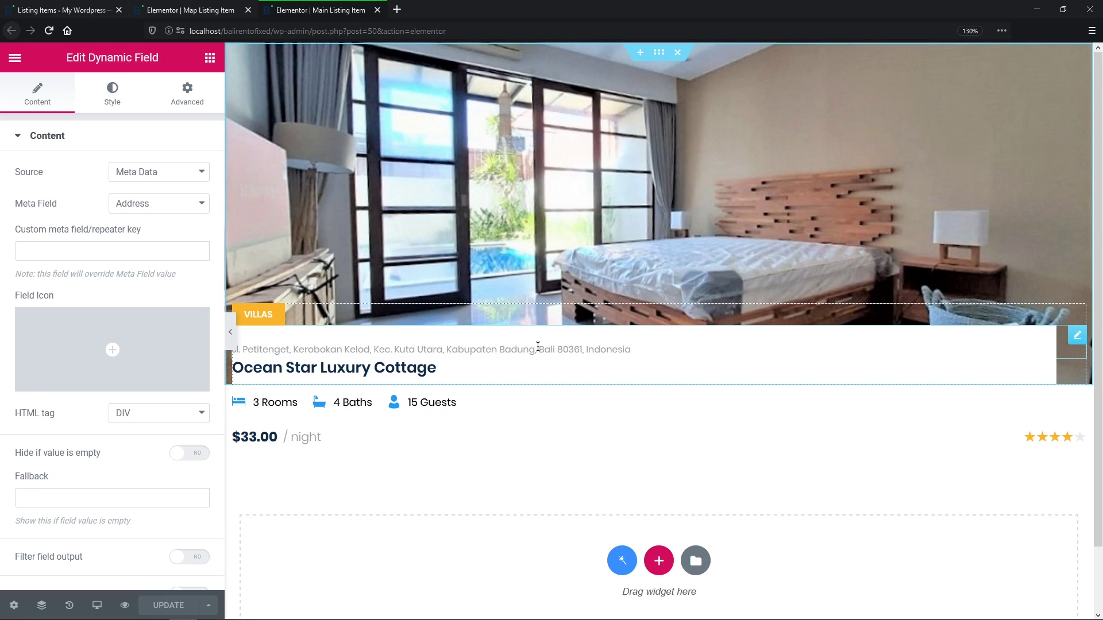
click(257, 437)
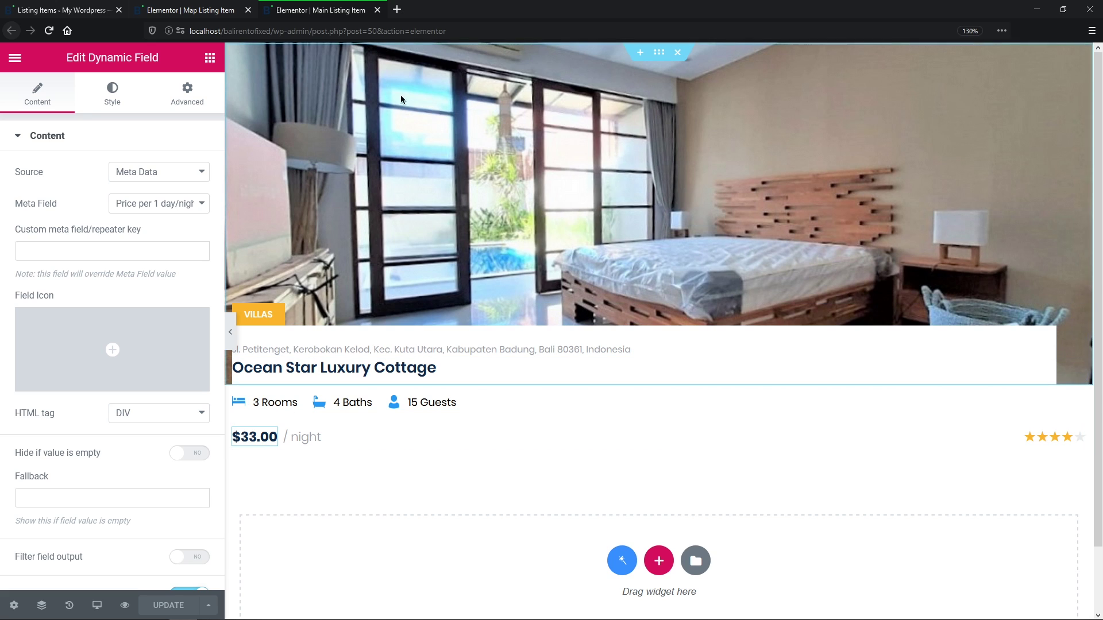
click(378, 10)
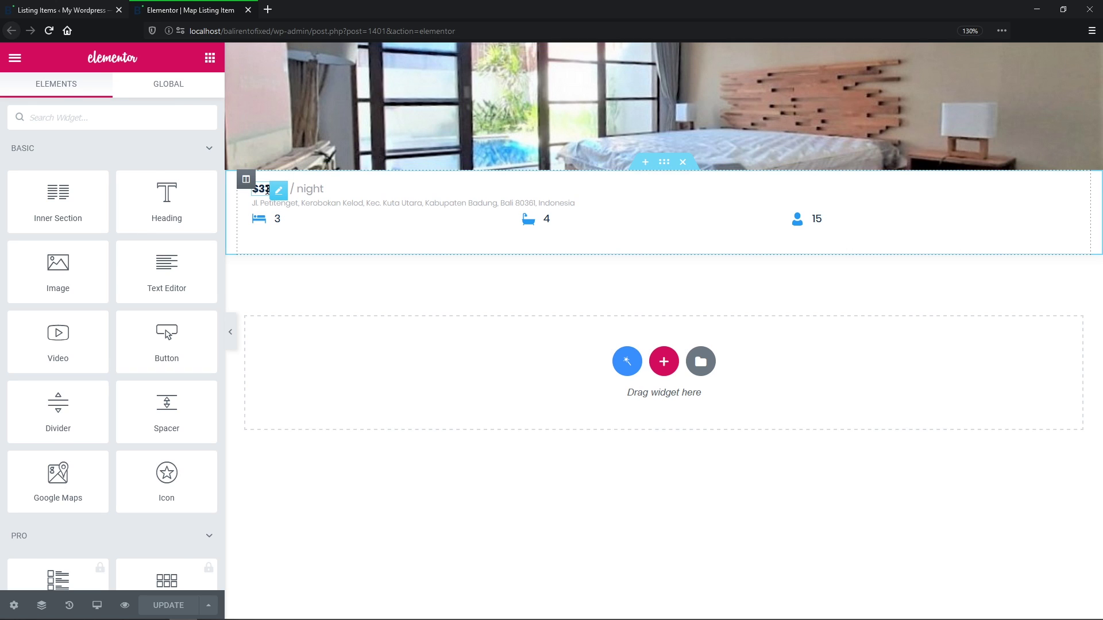
- Inspect the Map Listing Item's price and address fields, then close its editor
click(268, 189)
click(322, 206)
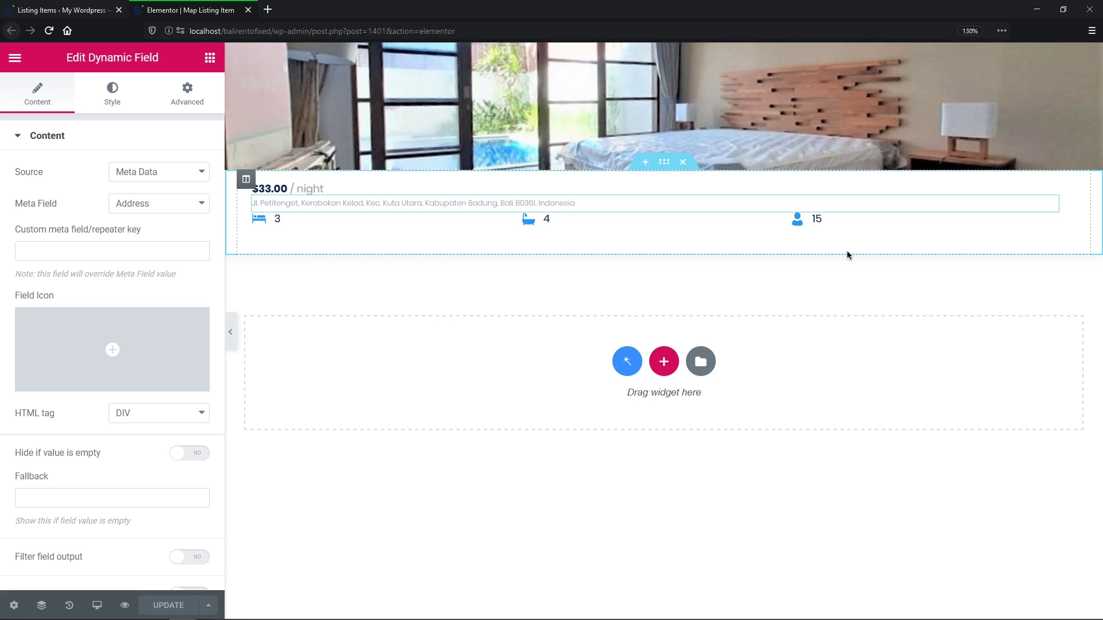
click(248, 10)
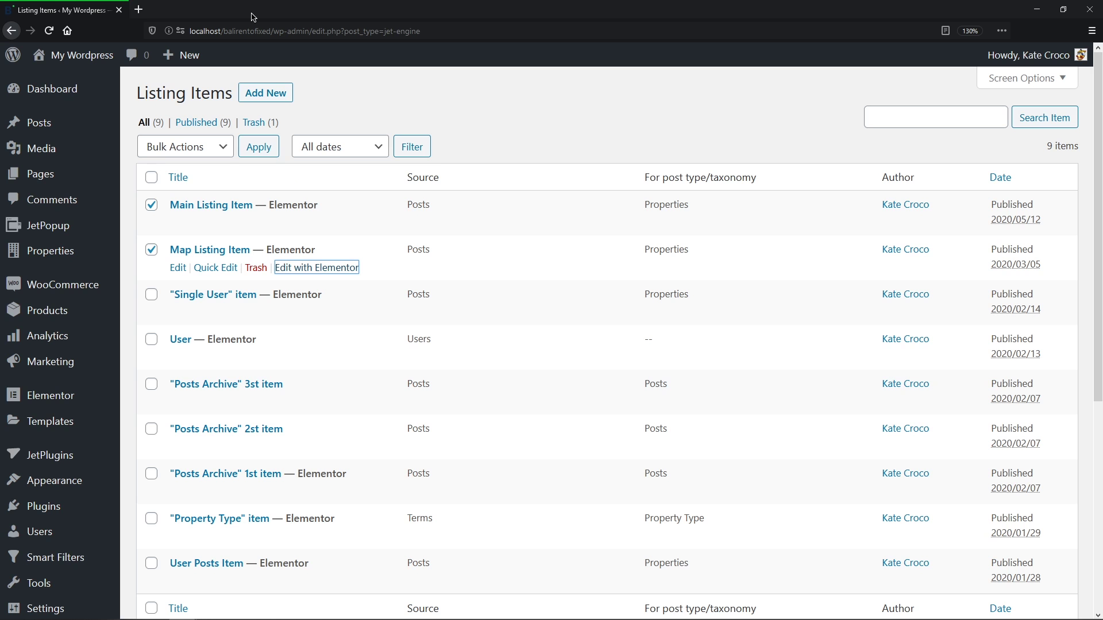
- Enable Elementor Pro Portfolio and JetEngine as filterable widgets in JetSmartFilters Settings and save
mouse_move(57, 558)
click(149, 560)
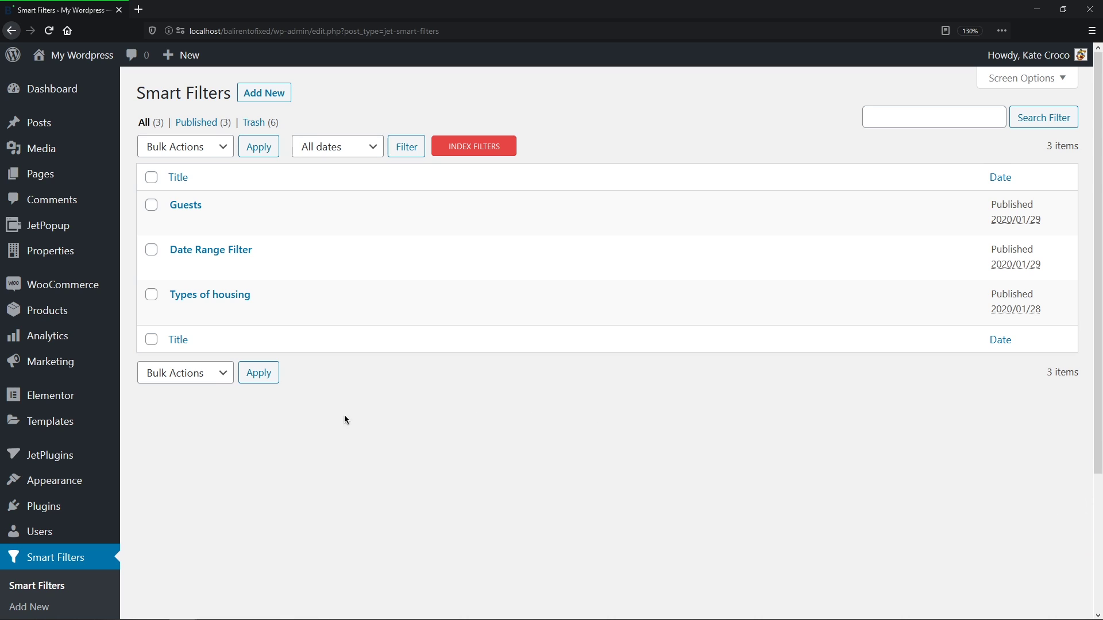
mouse_move(85, 395)
click(166, 407)
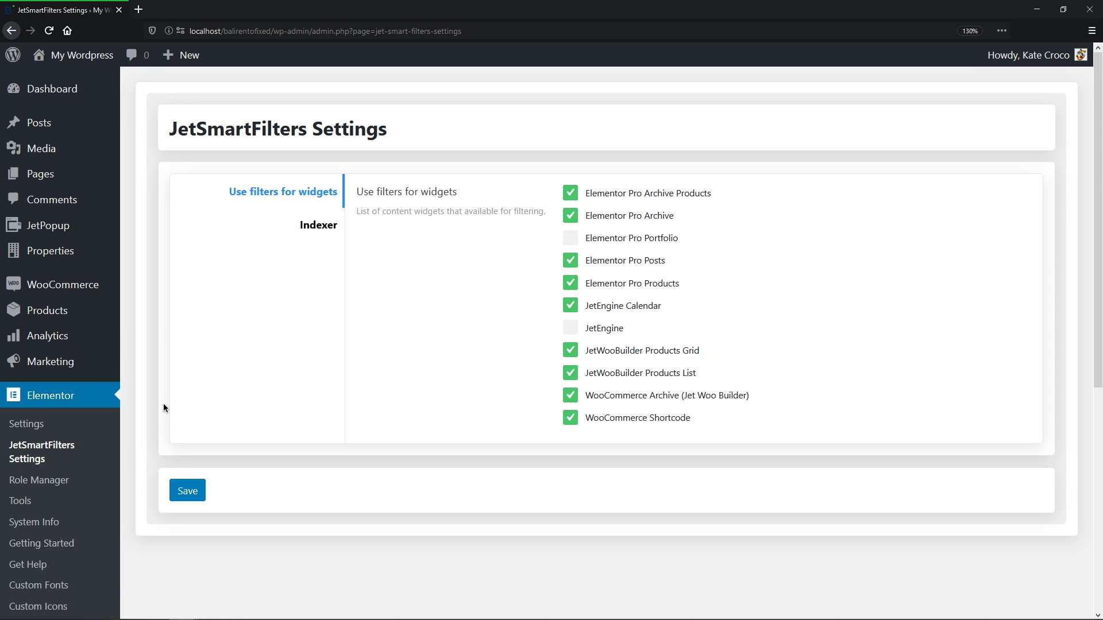
click(571, 240)
click(571, 328)
click(201, 493)
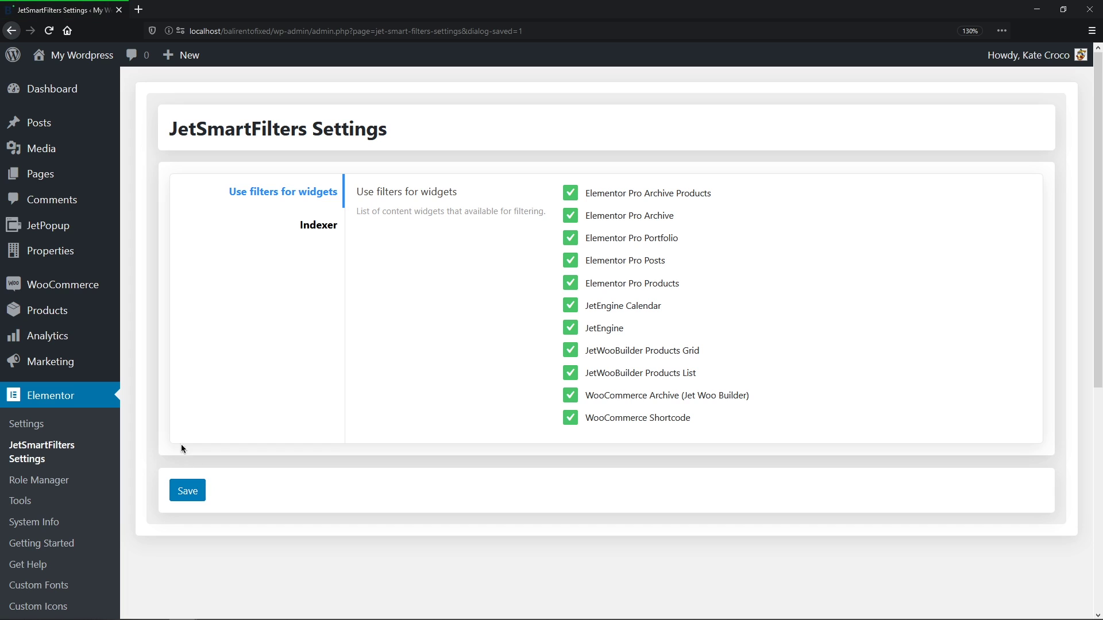
mouse_move(86, 180)
click(132, 178)
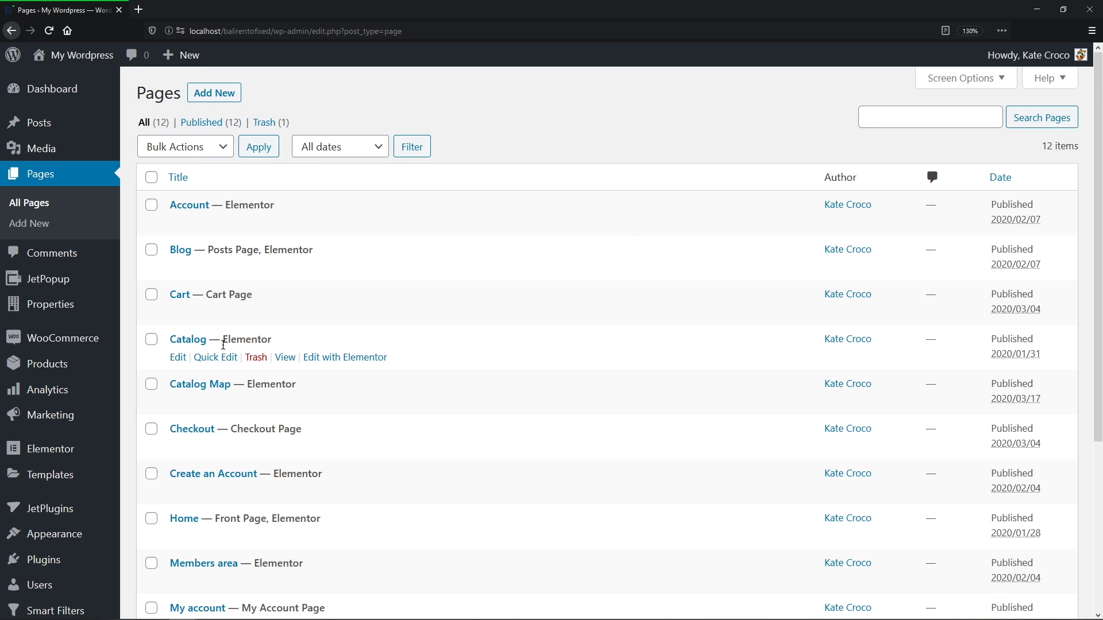
- In the Catalog Map page, inspect the map, housing type, date range, Guests and Search button settings
mouse_move(321, 404)
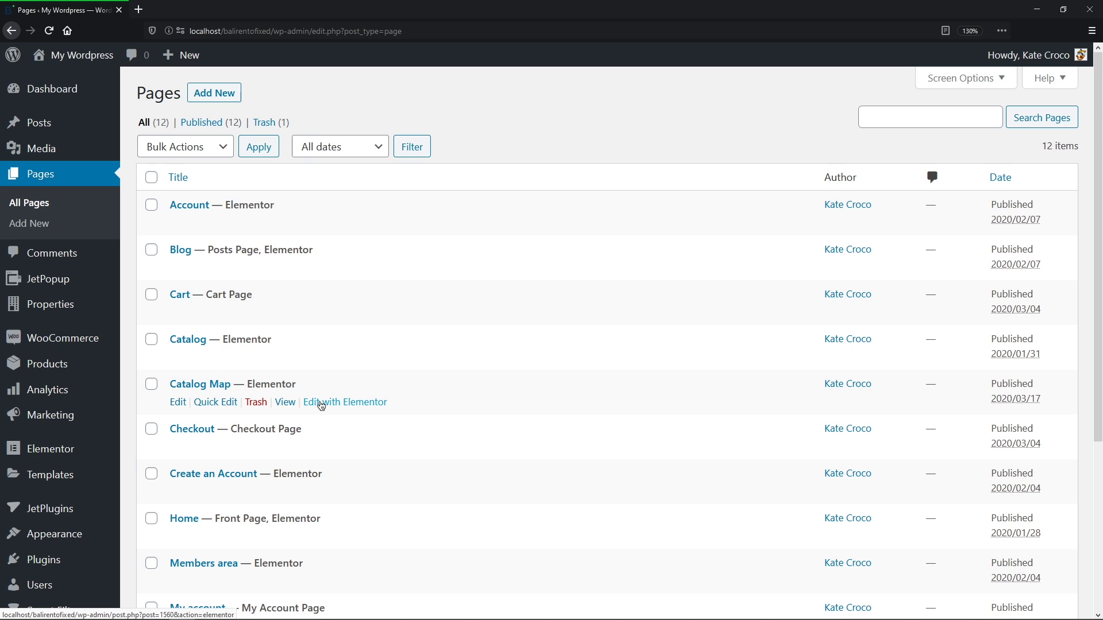
click(322, 404)
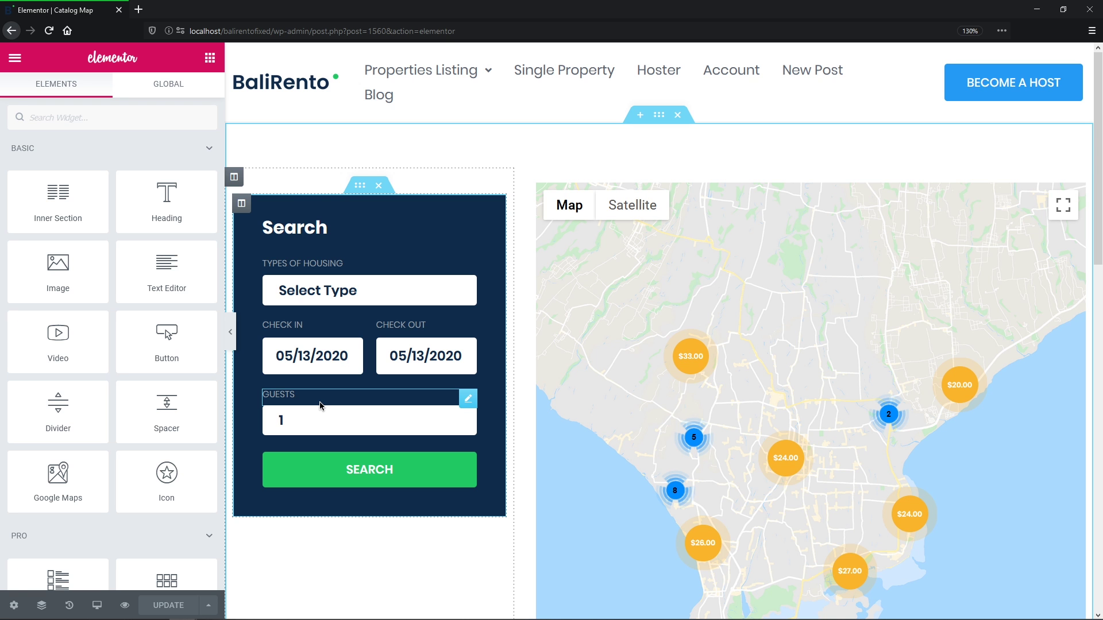
click(923, 269)
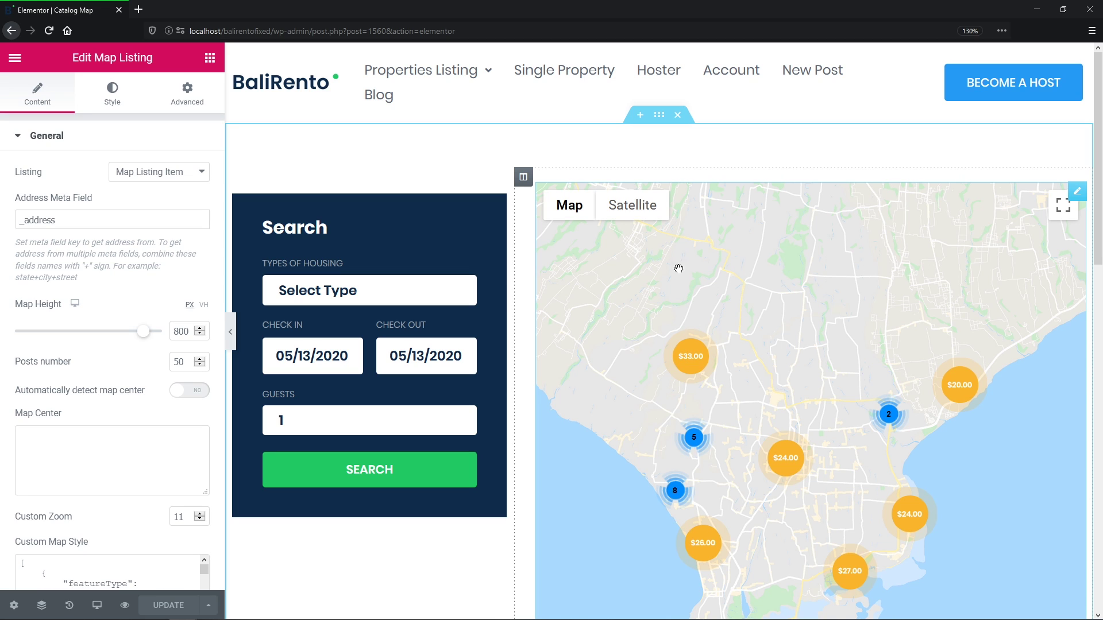
click(477, 283)
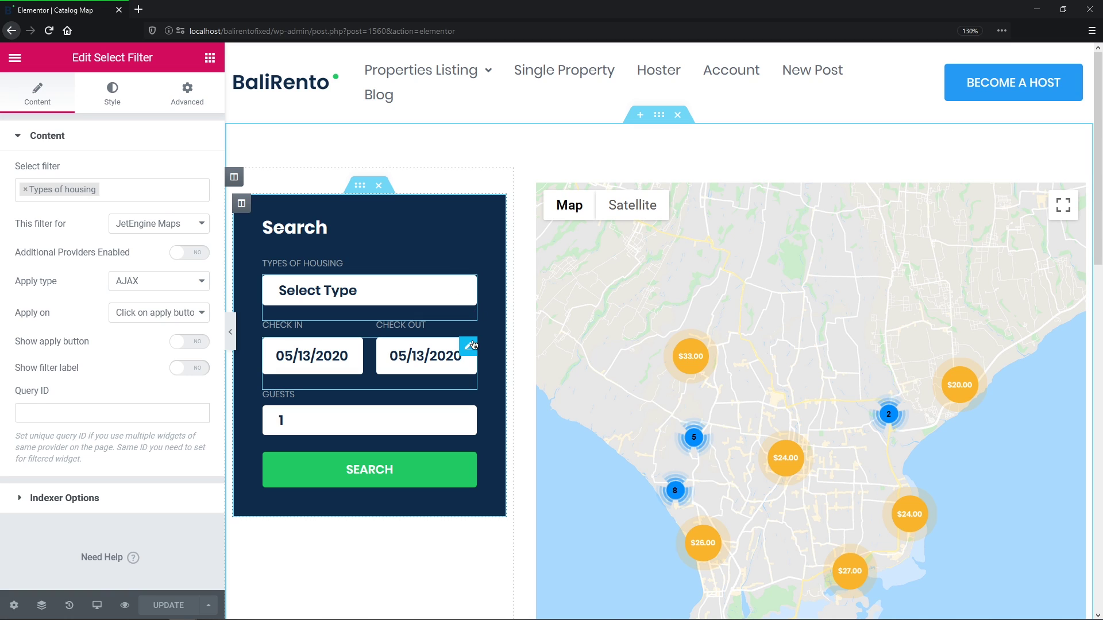
click(471, 348)
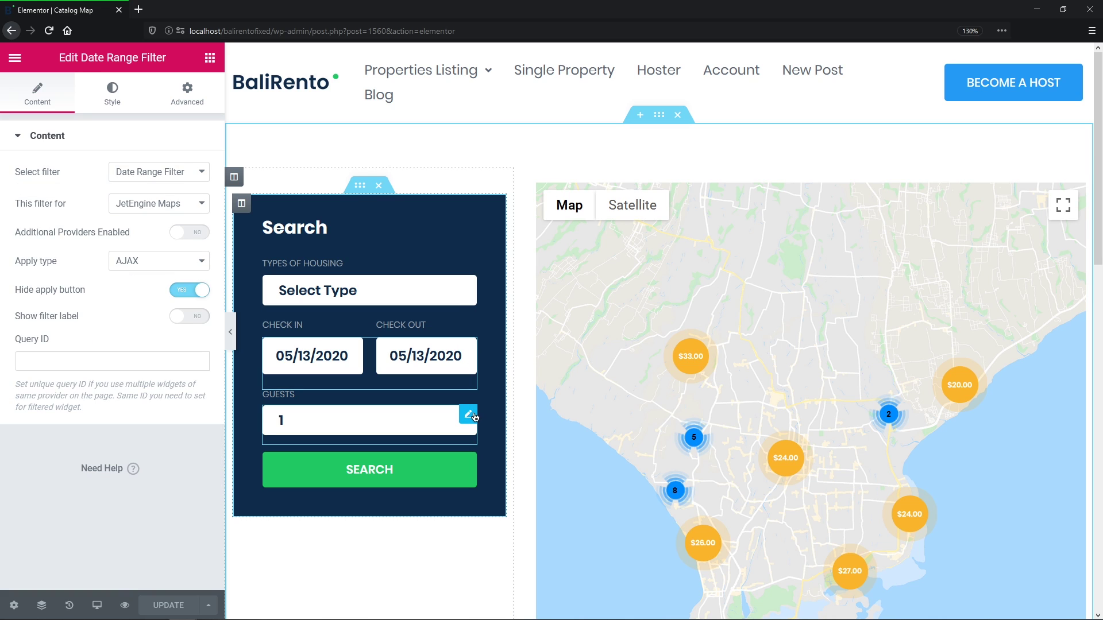
click(469, 414)
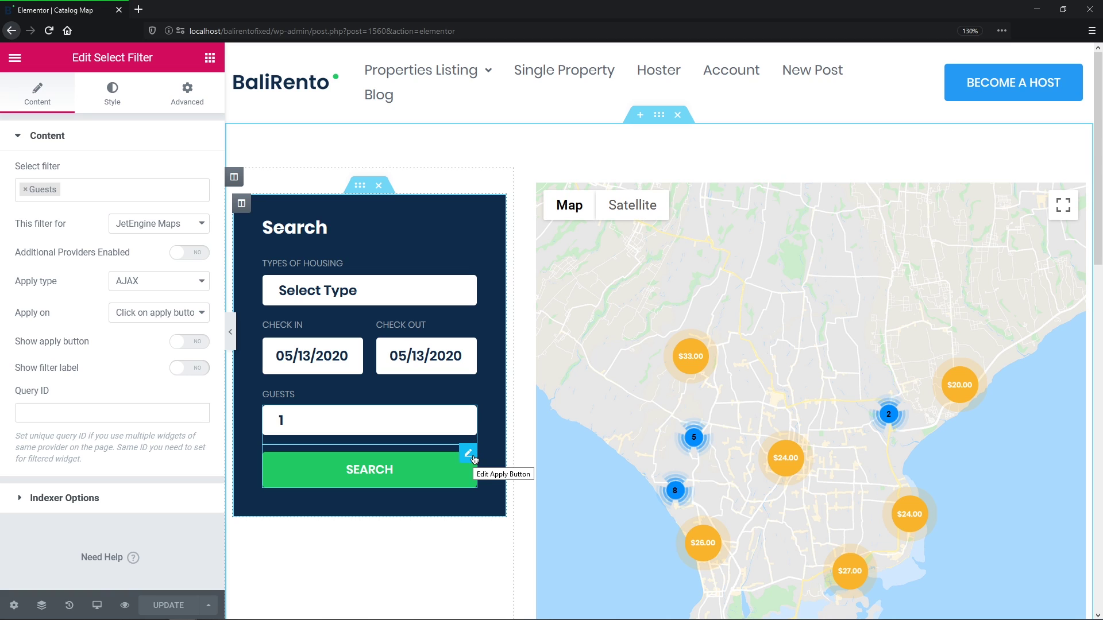
click(469, 454)
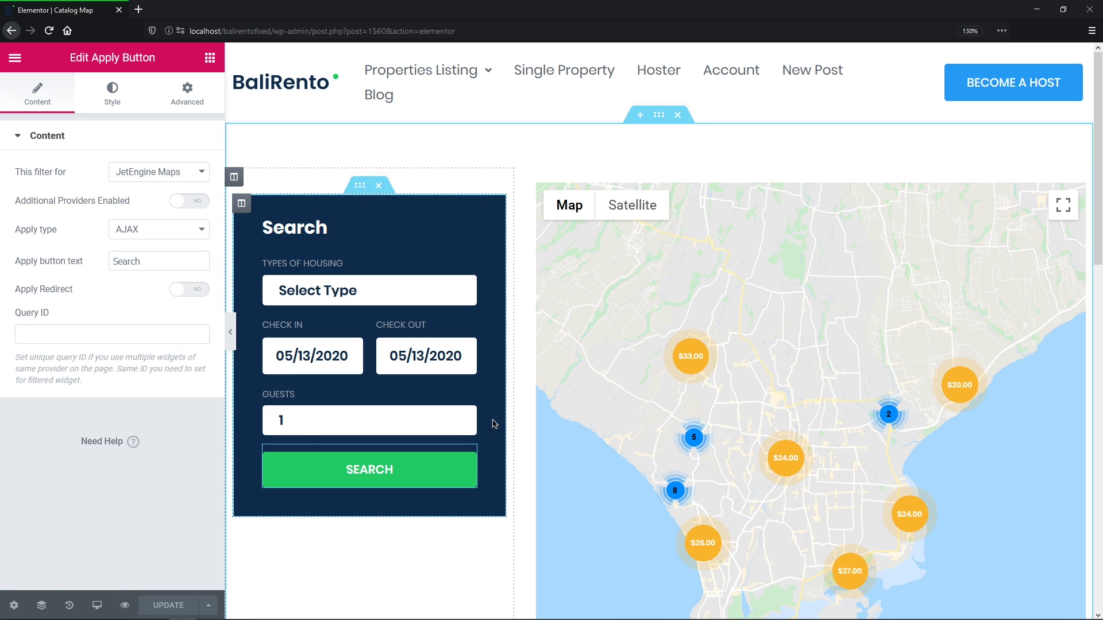
- Add a two-column inner section, move the map into its right column, and set Map Height to 400
click(210, 57)
drag(57, 198, 584, 184)
drag(679, 301, 912, 208)
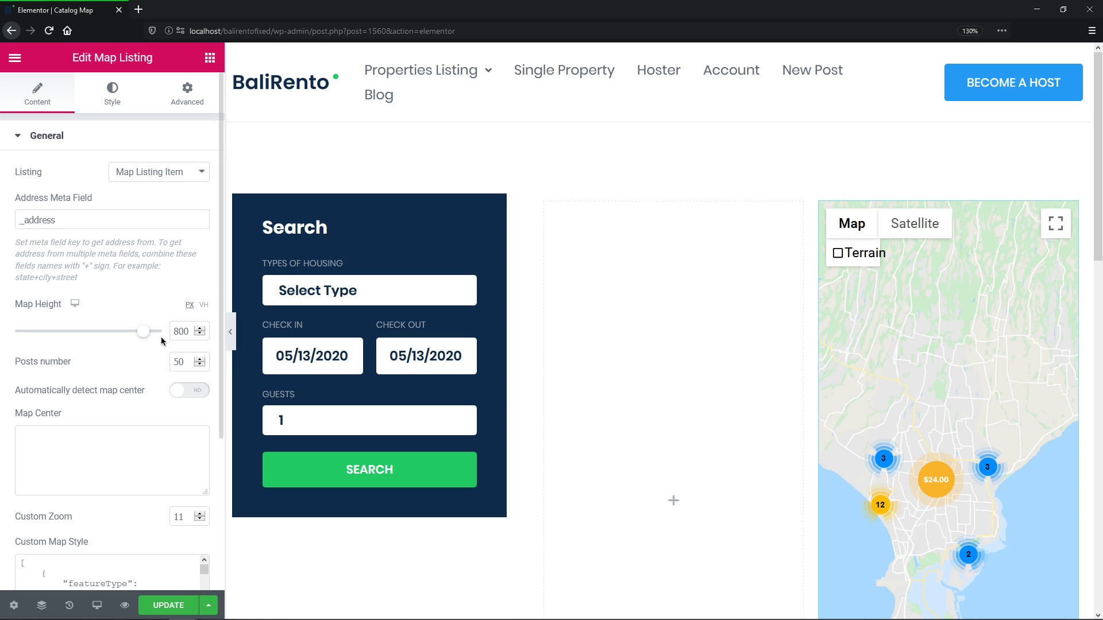
drag(144, 333, 74, 342)
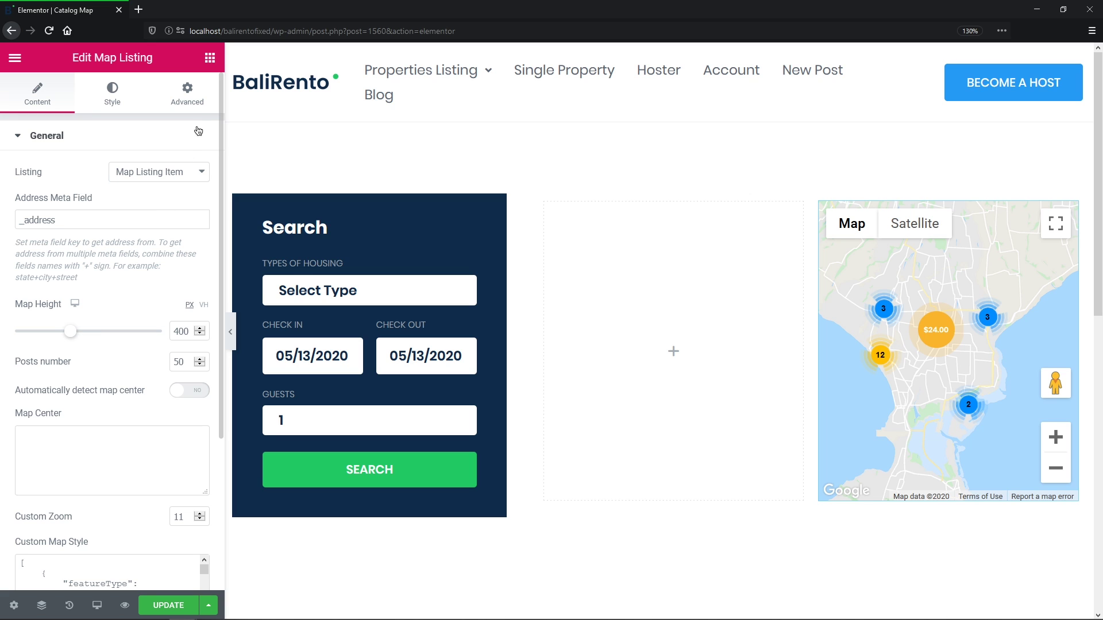
click(211, 59)
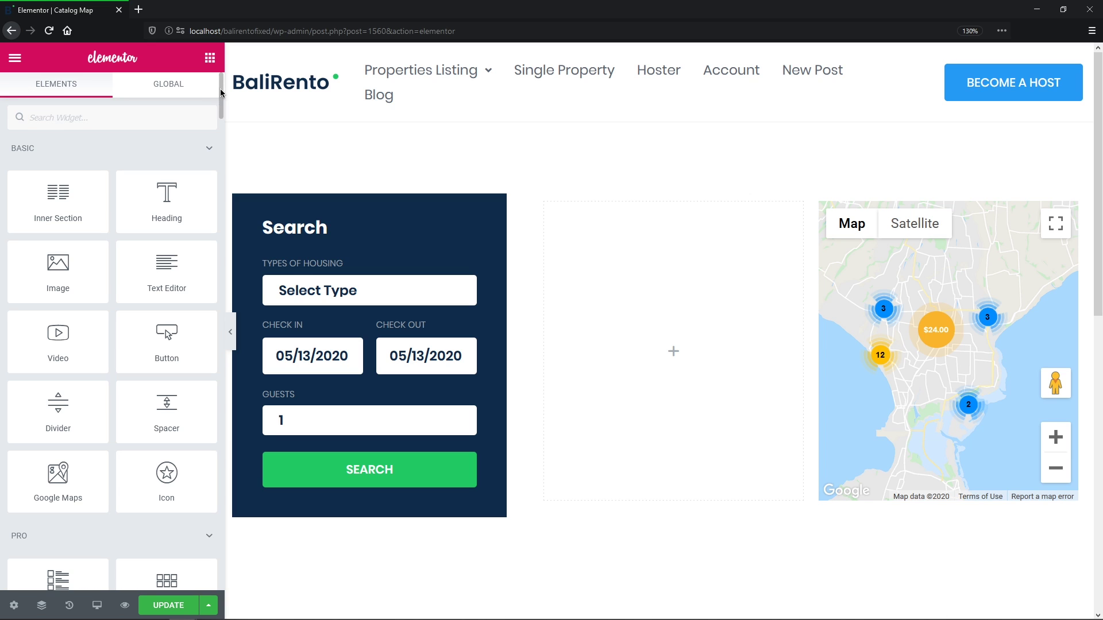
- Place a Portfolio widget left of the map with 2 columns, 4 posts per page and Medium image size
scroll(221, 127, down, 5)
scroll(221, 127, down, 1)
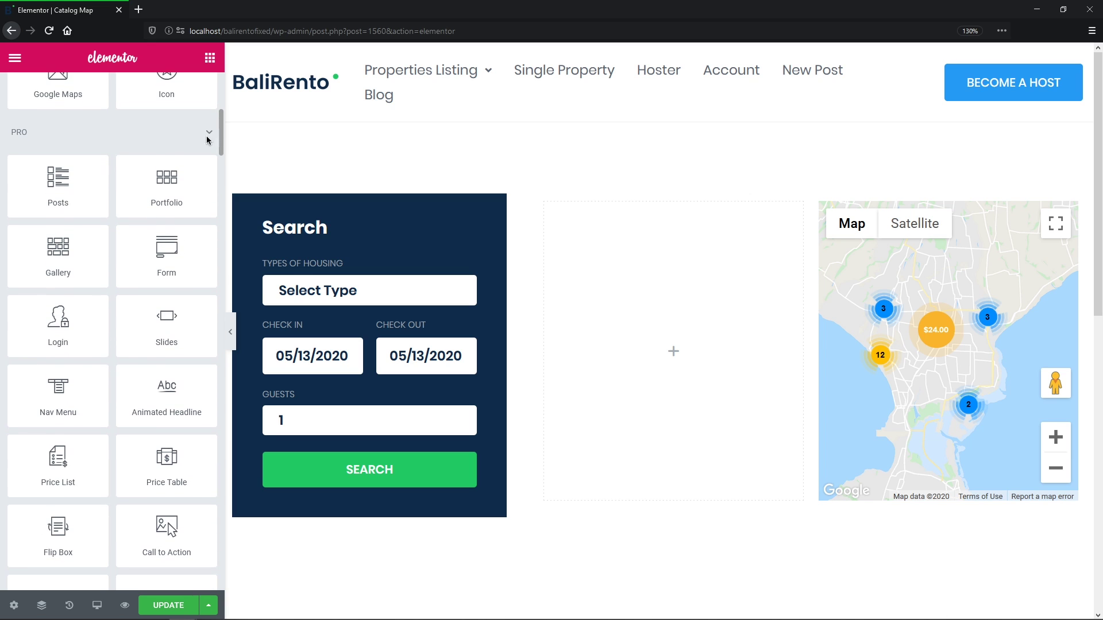
drag(167, 189, 606, 333)
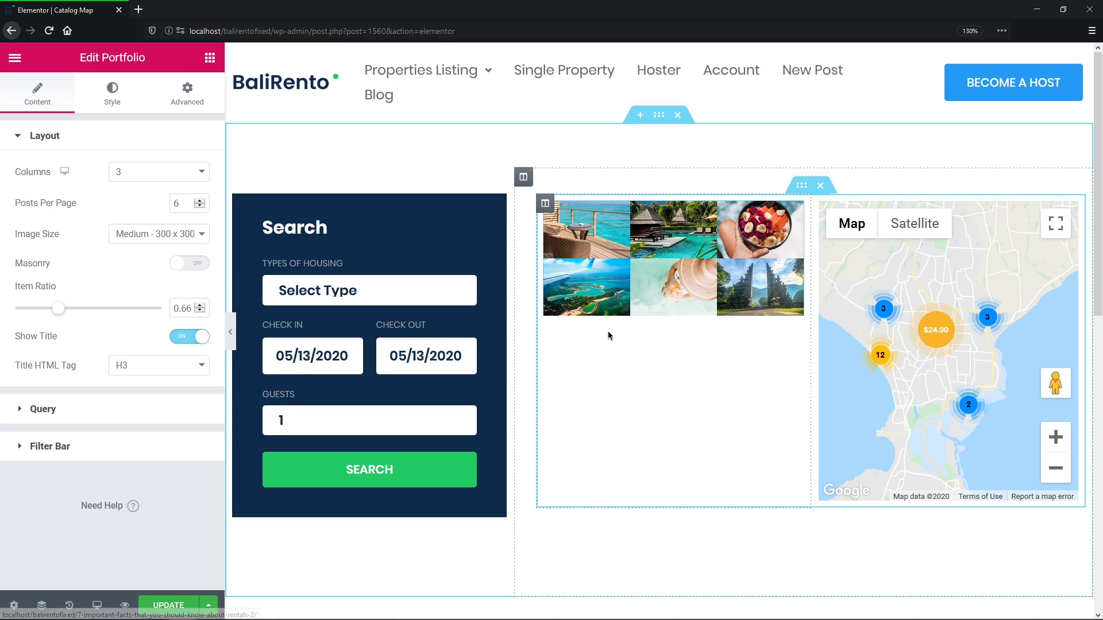
click(201, 172)
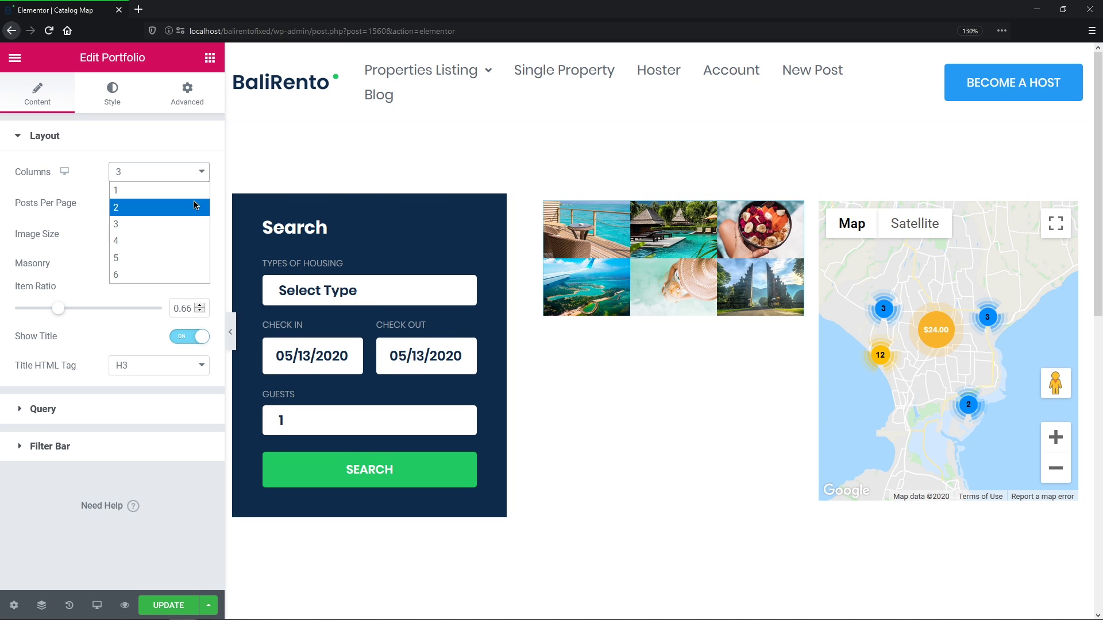
click(196, 206)
drag(187, 204, 169, 203)
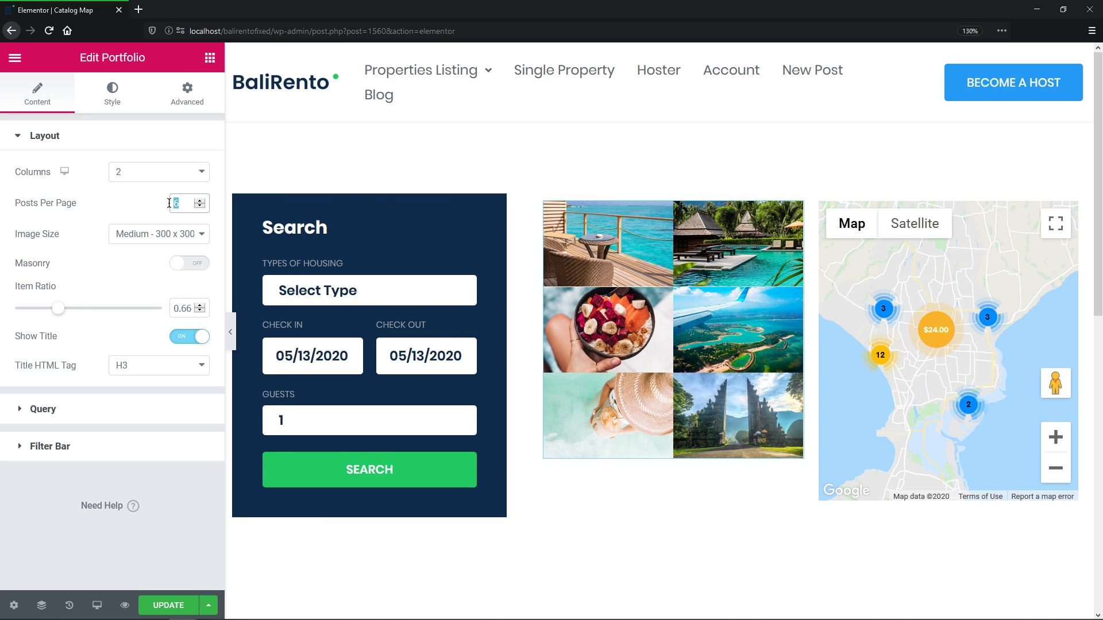
text(4)
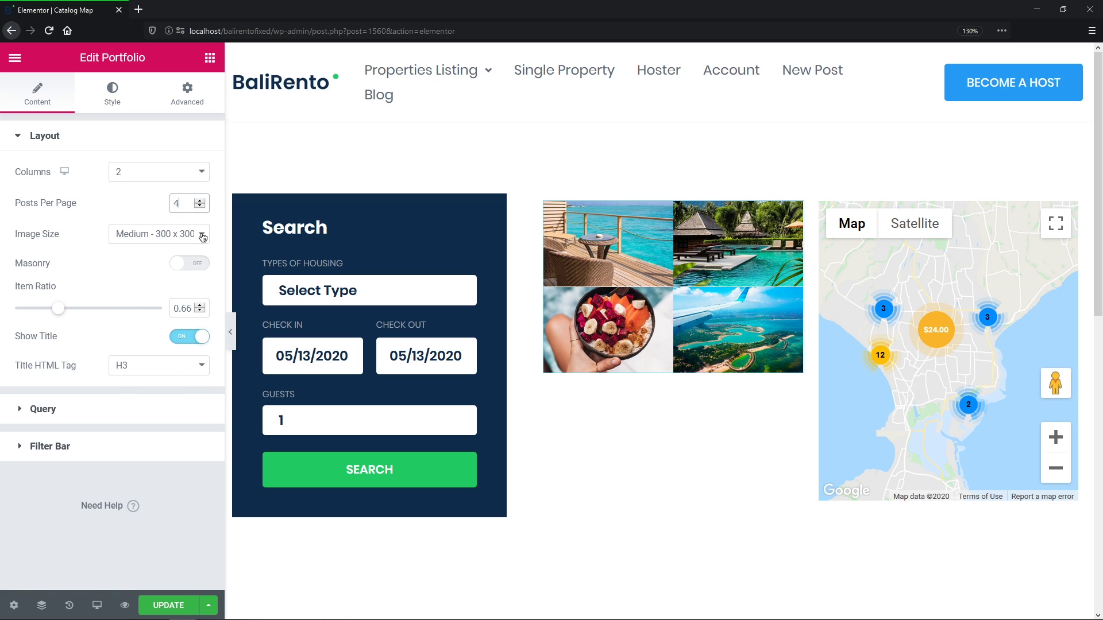
click(202, 235)
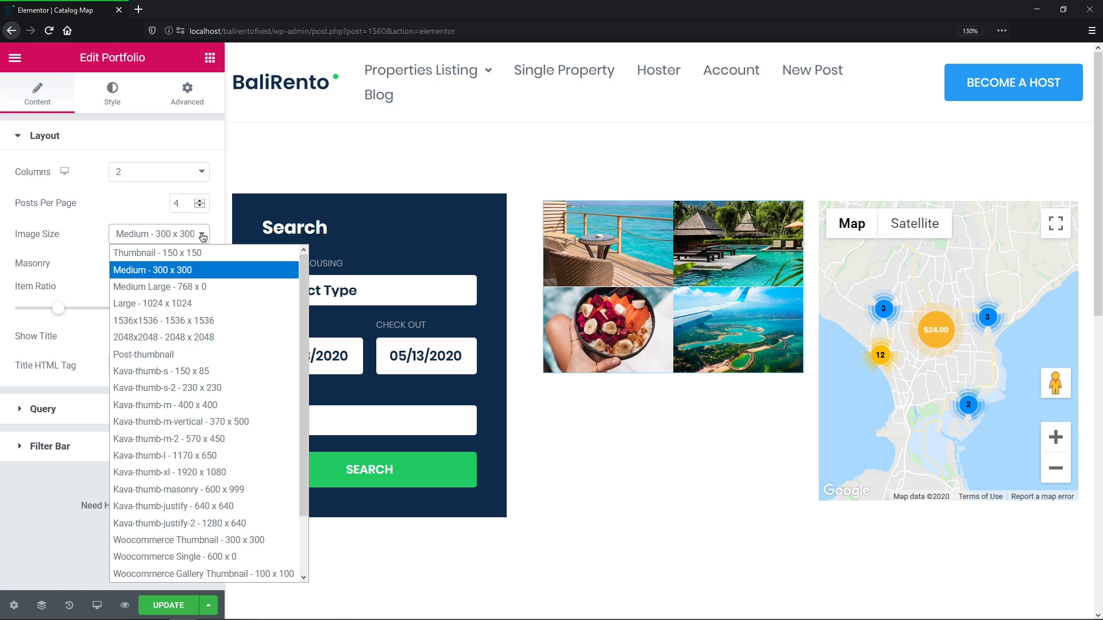
click(203, 236)
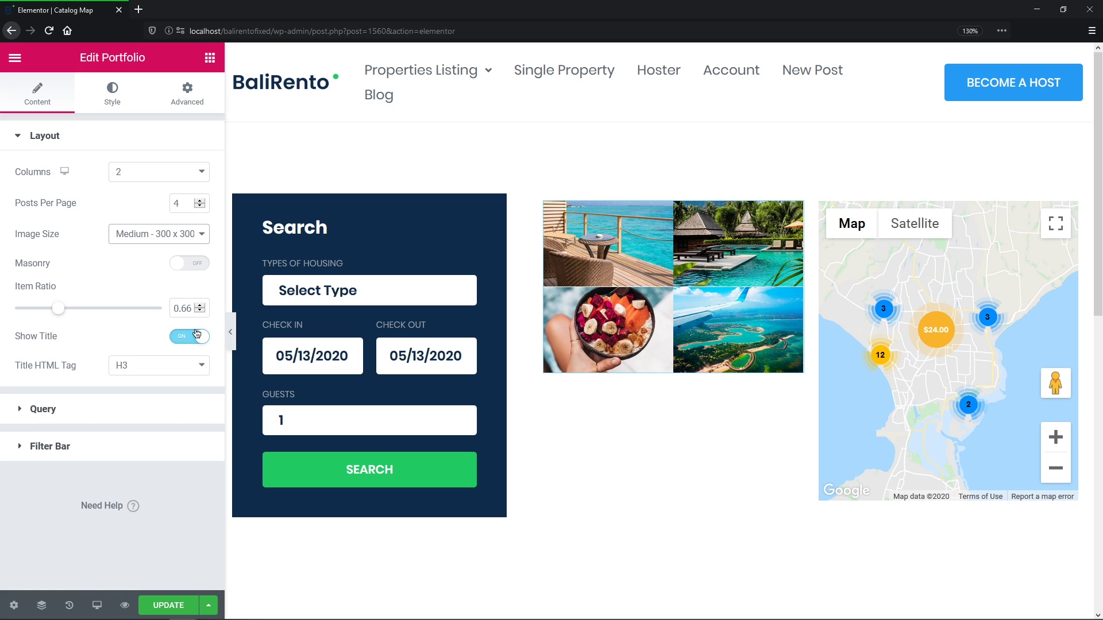
click(184, 411)
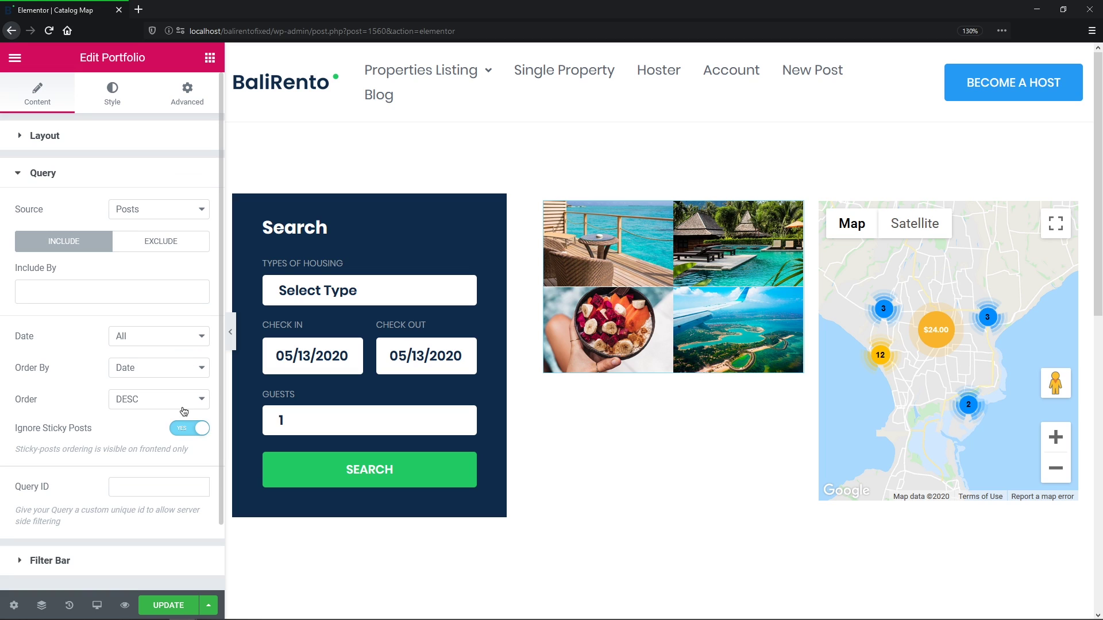
- Set the portfolio's Source to Properties and its Query ID to jet-smart-filters
click(202, 215)
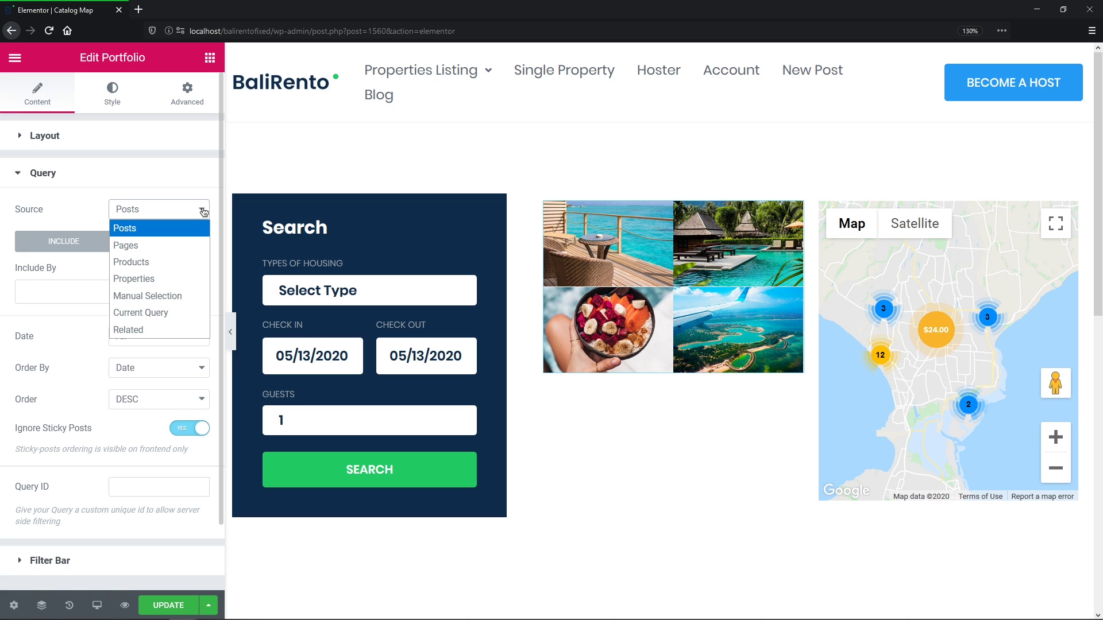
click(198, 280)
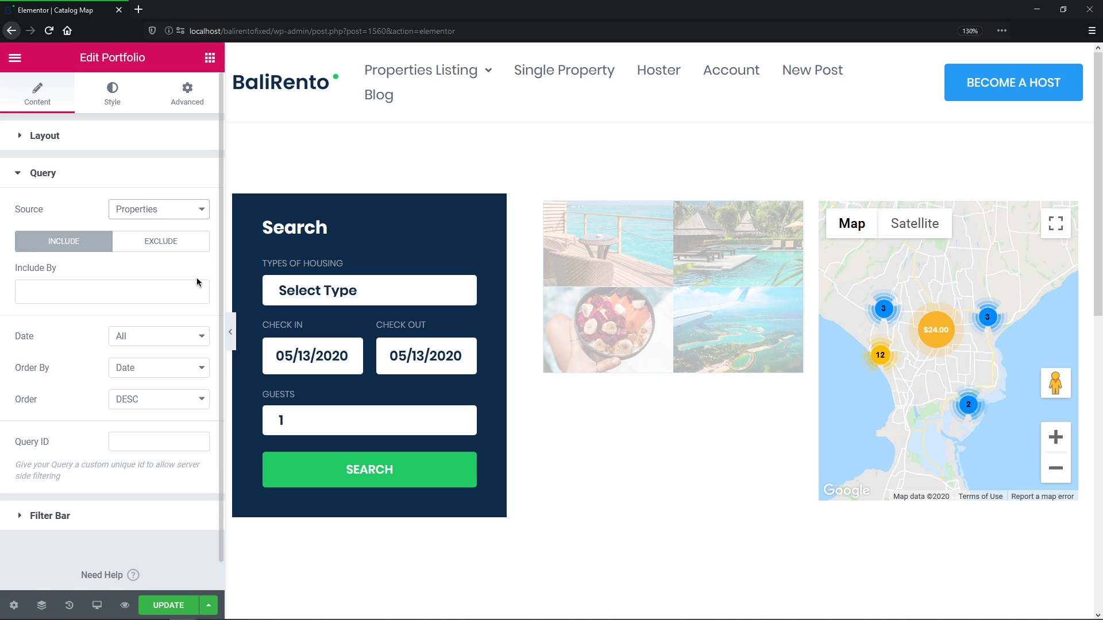
click(178, 443)
text(jet-smart-filters)
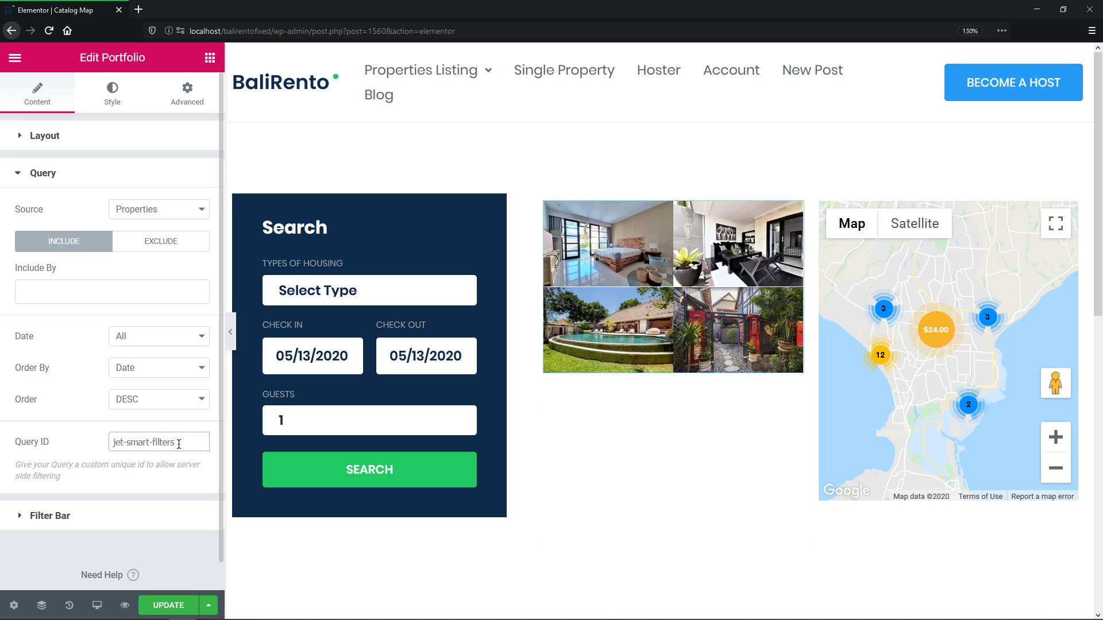
- Turn on the portfolio's filter bar by Property Type, and add a Spacer below the gallery and map
click(148, 519)
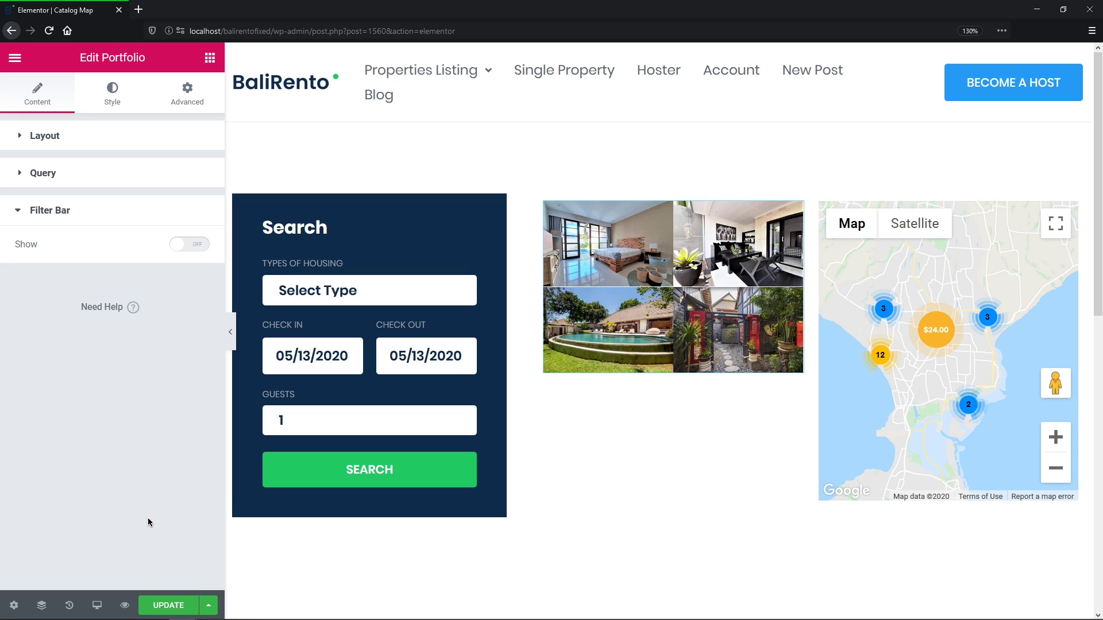
click(201, 246)
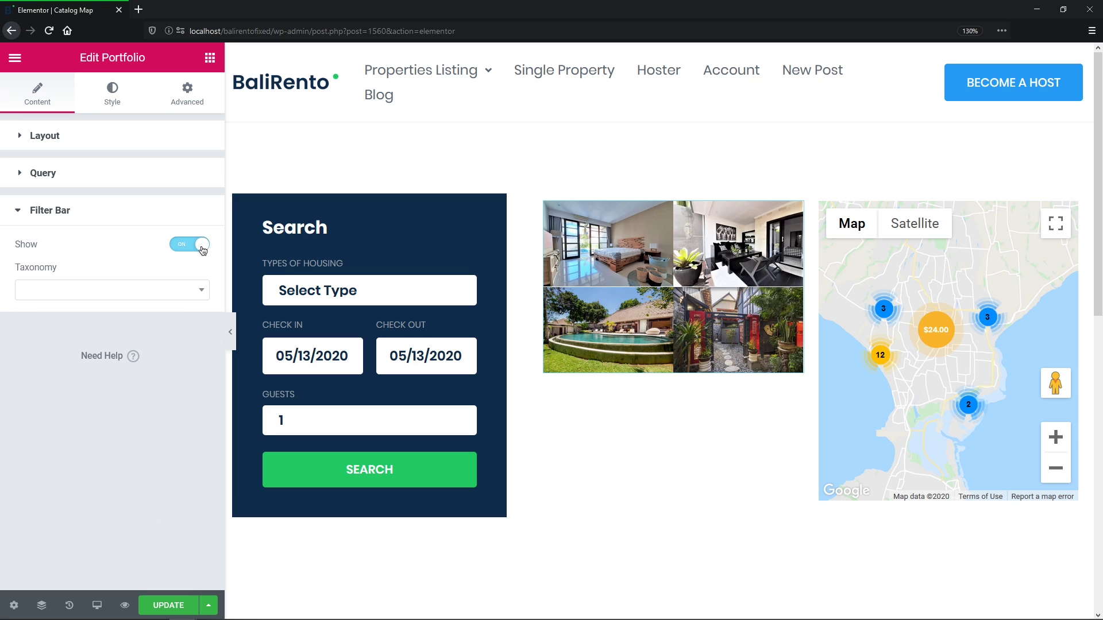
click(201, 283)
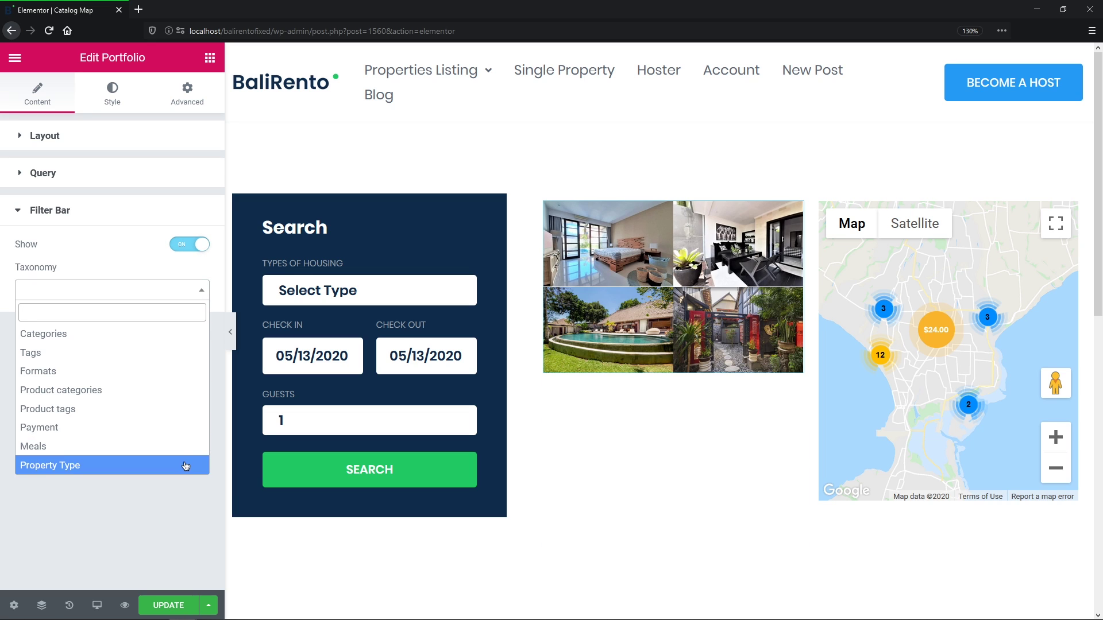
click(184, 466)
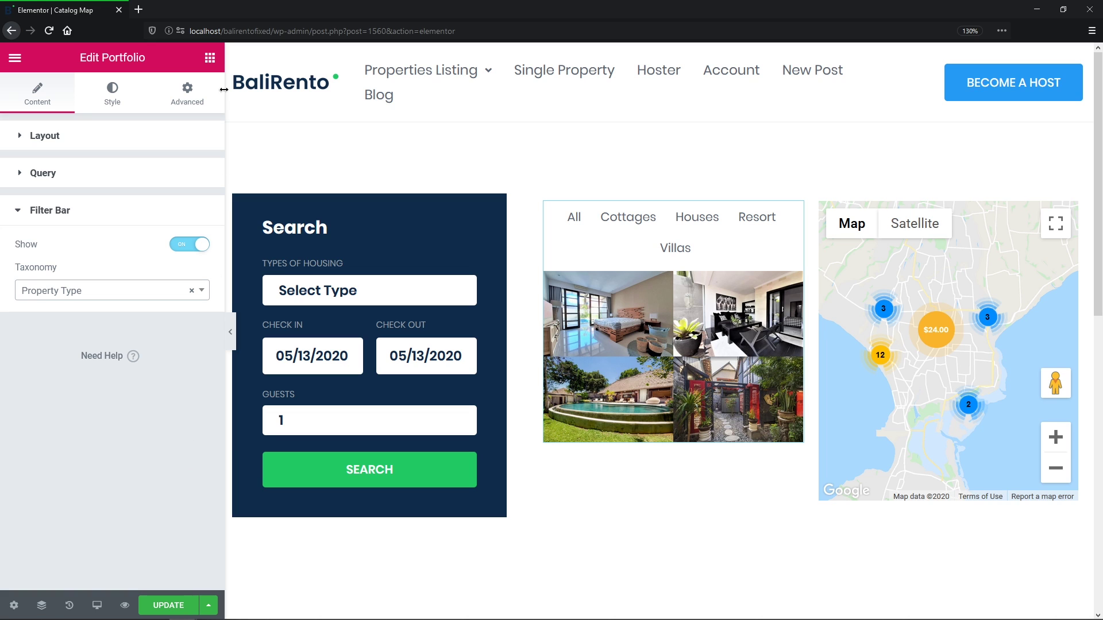
click(214, 60)
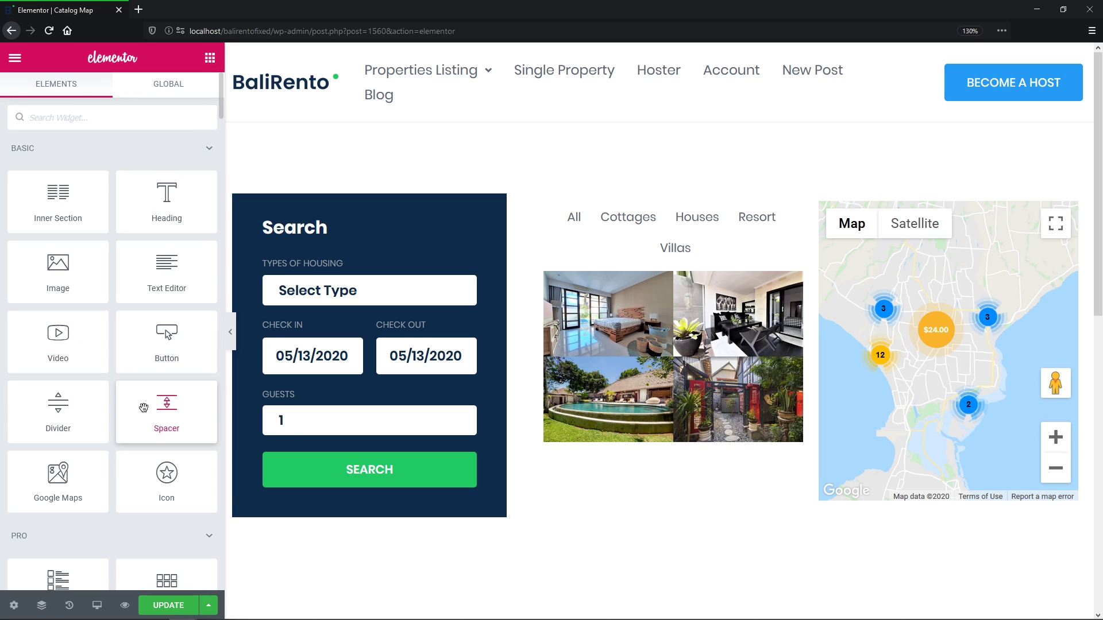
drag(155, 418, 818, 509)
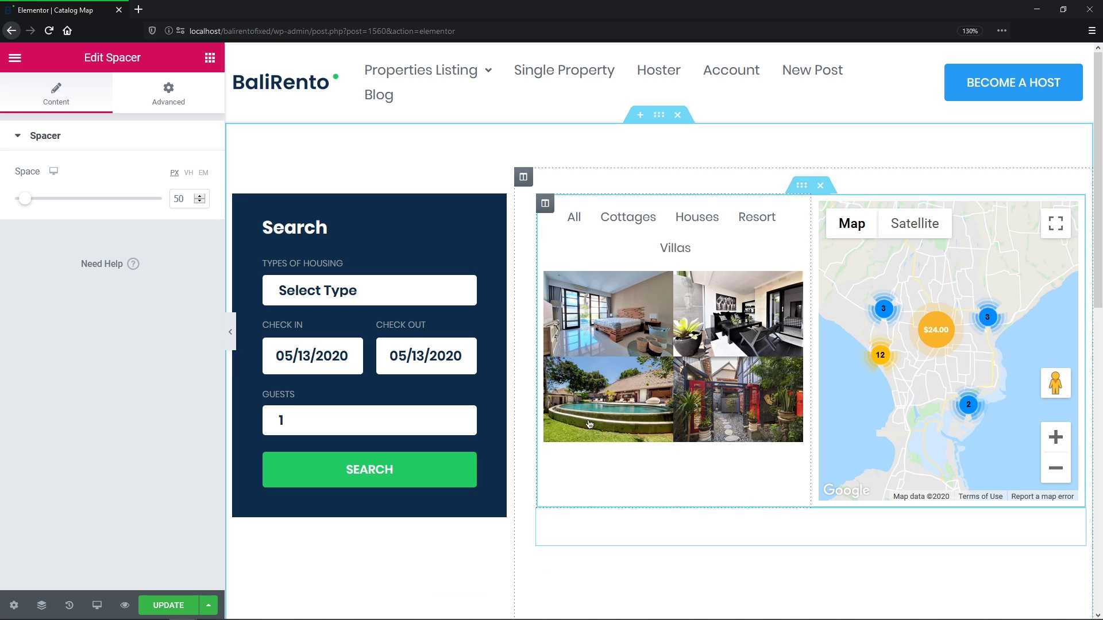
- Add a Heading below the gallery and map titled 'All Filtered Properties:'
click(209, 60)
drag(167, 198, 856, 539)
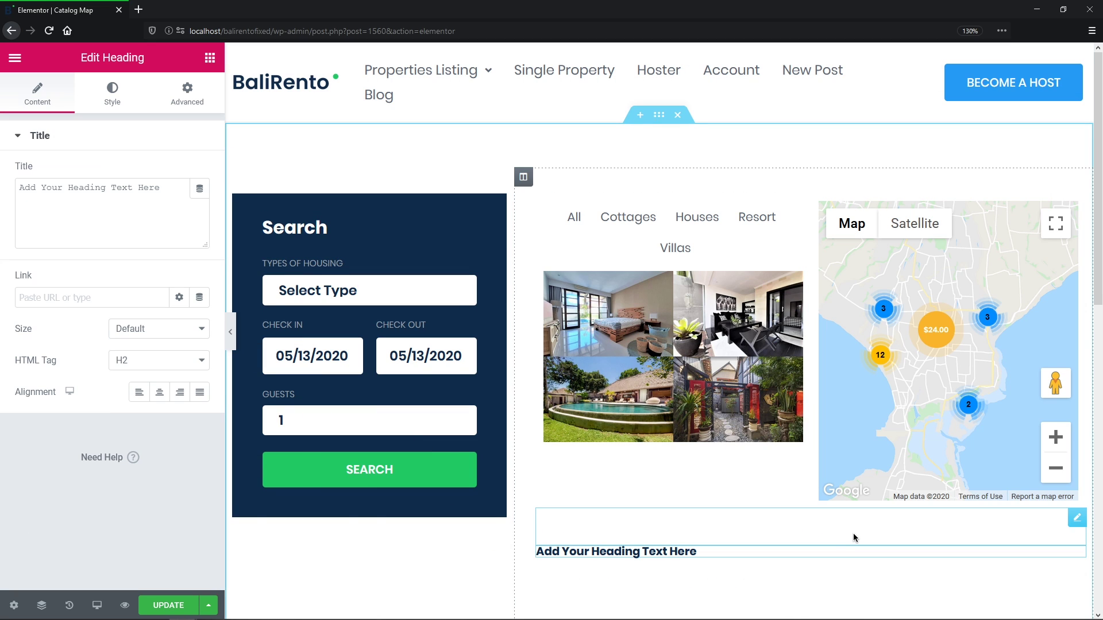
click(166, 188)
key(ctrl+a)
text(All Fi)
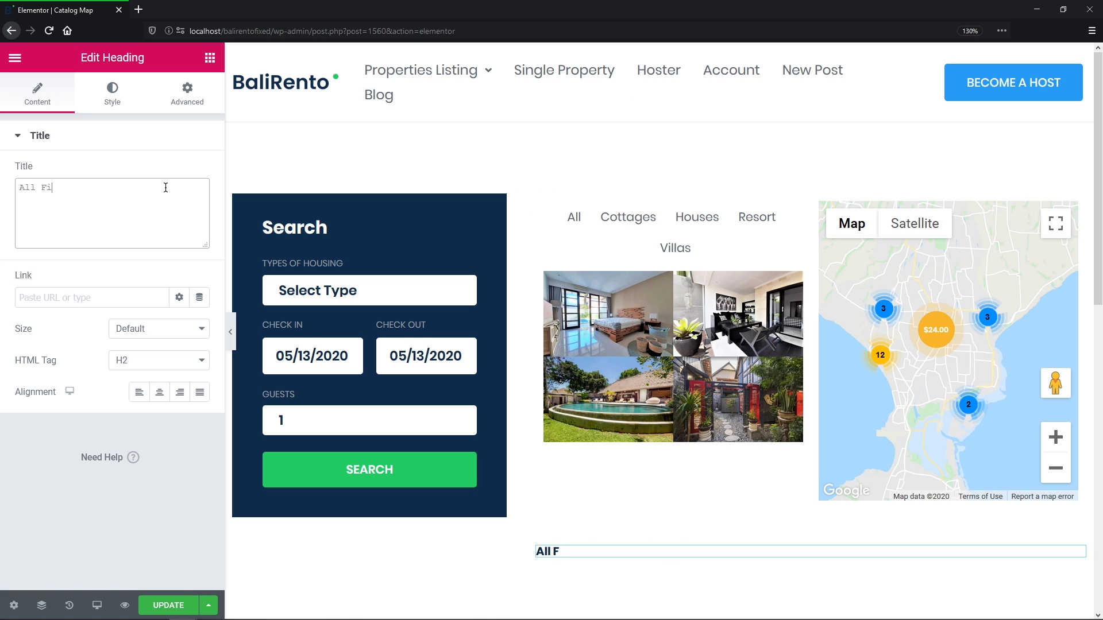
text(ltered Properties:)
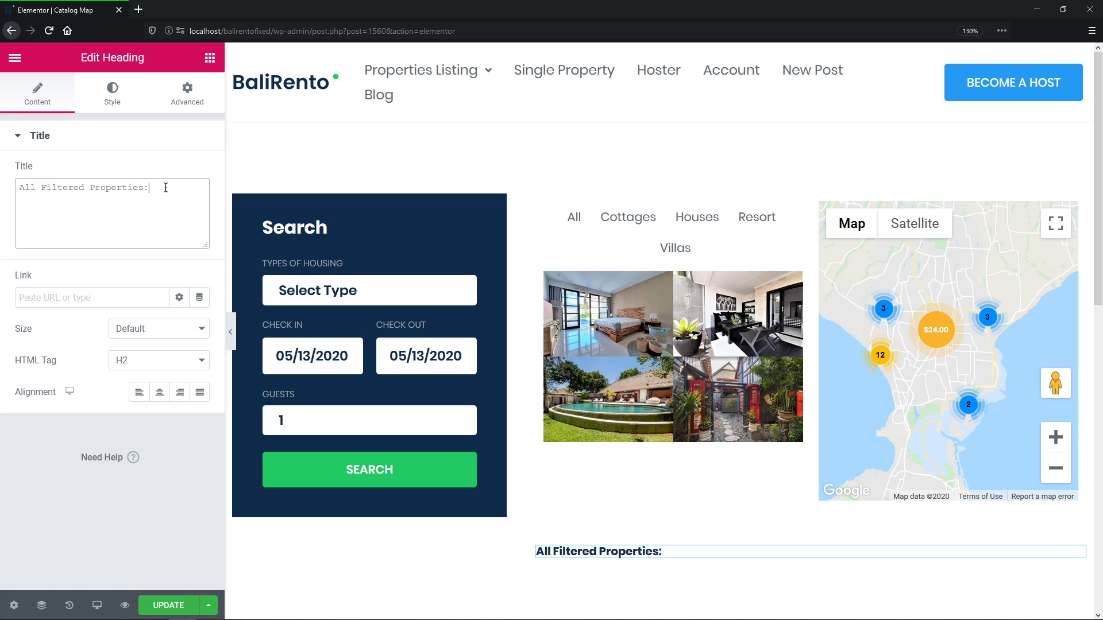
- Add a Listing Grid widget below the 'All Filtered Properties:' heading
click(210, 57)
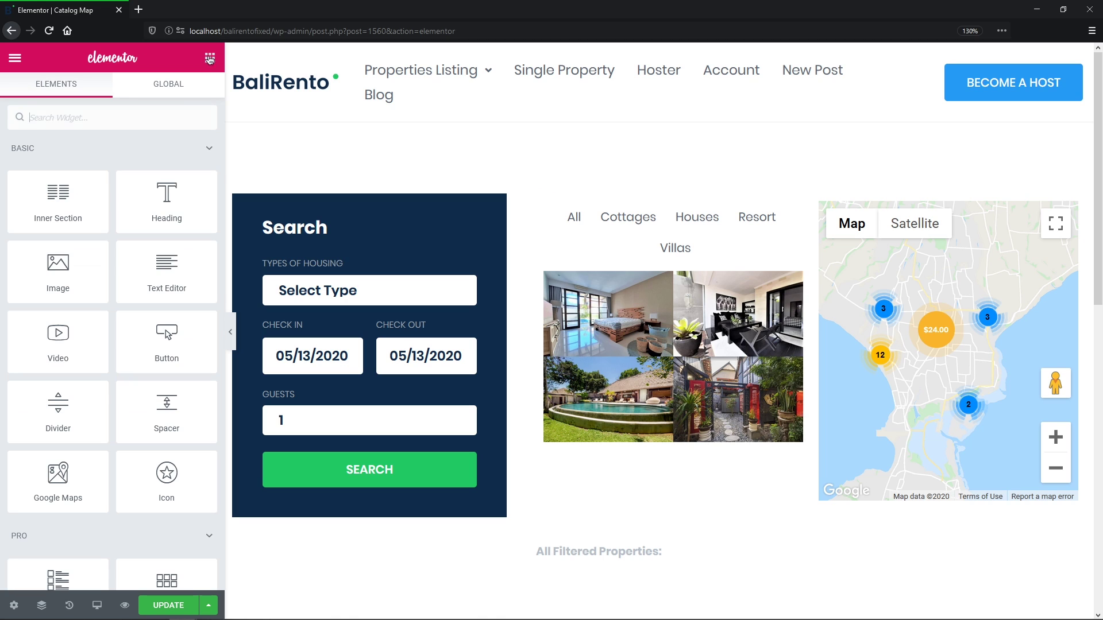
text(Listing Grid)
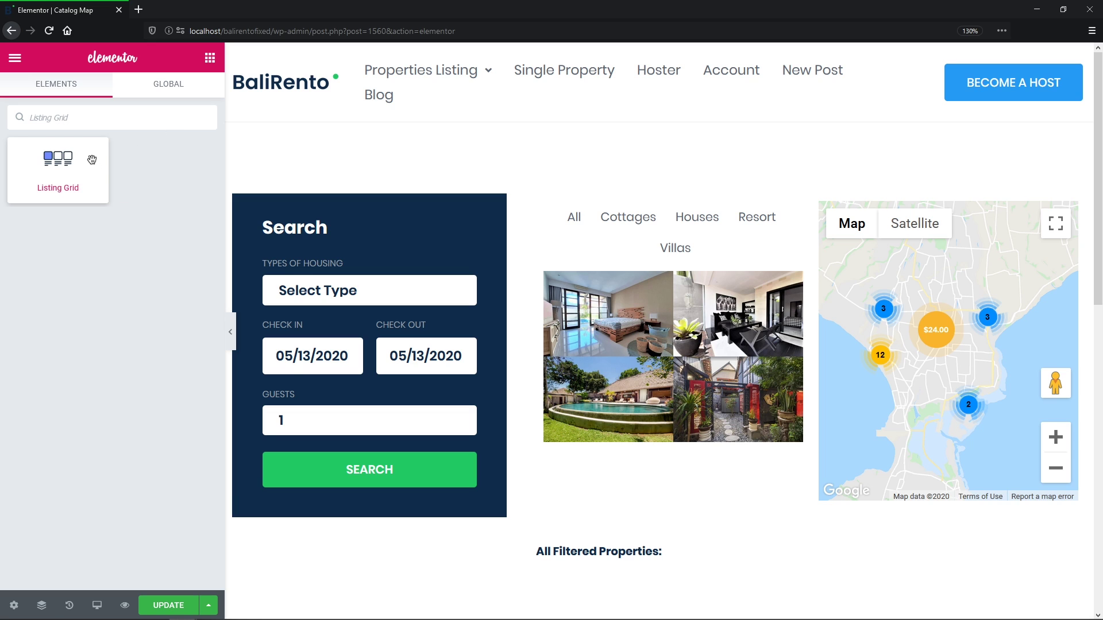
drag(92, 160, 635, 556)
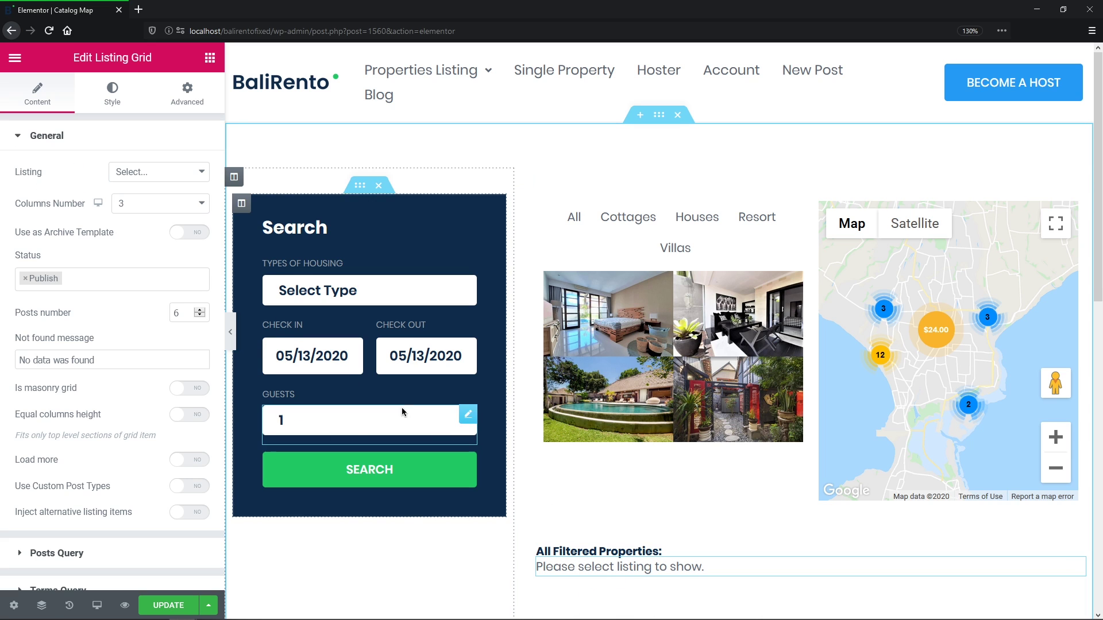
- Set the grid to show Main Listing Item in 2 columns with 10 posts
click(205, 173)
click(202, 208)
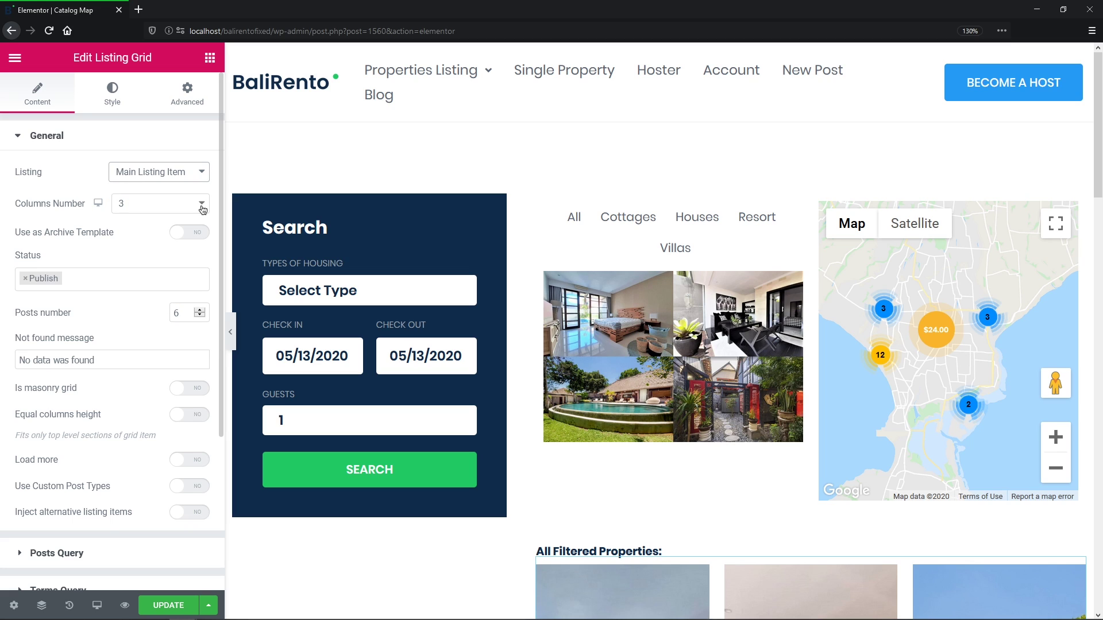
click(202, 209)
click(201, 240)
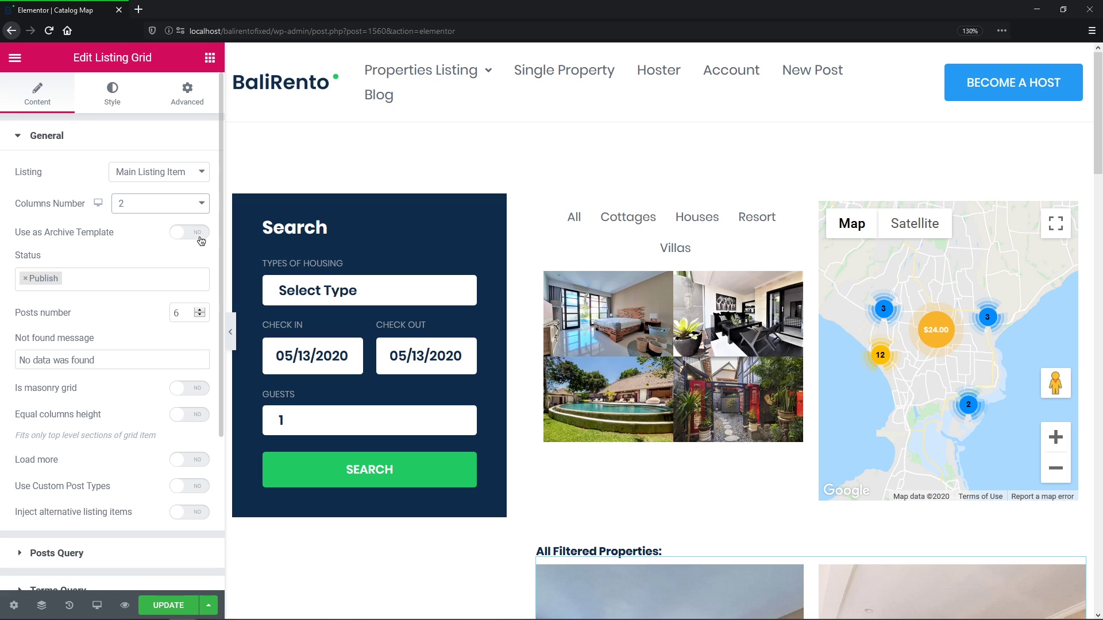
double_click(177, 313)
key(BackSpace)
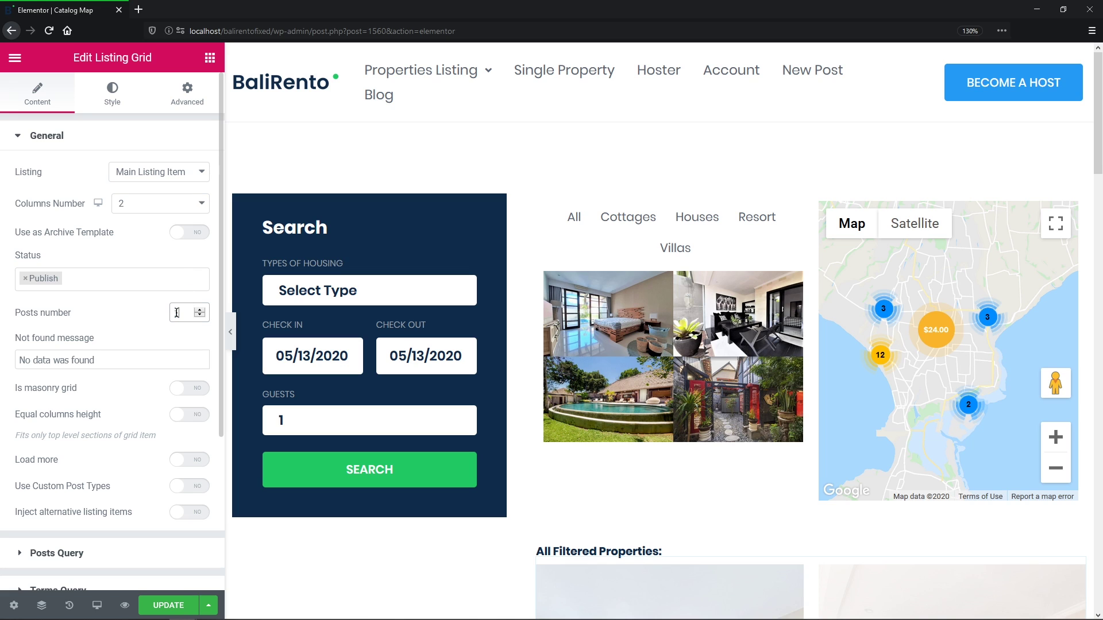
text(10)
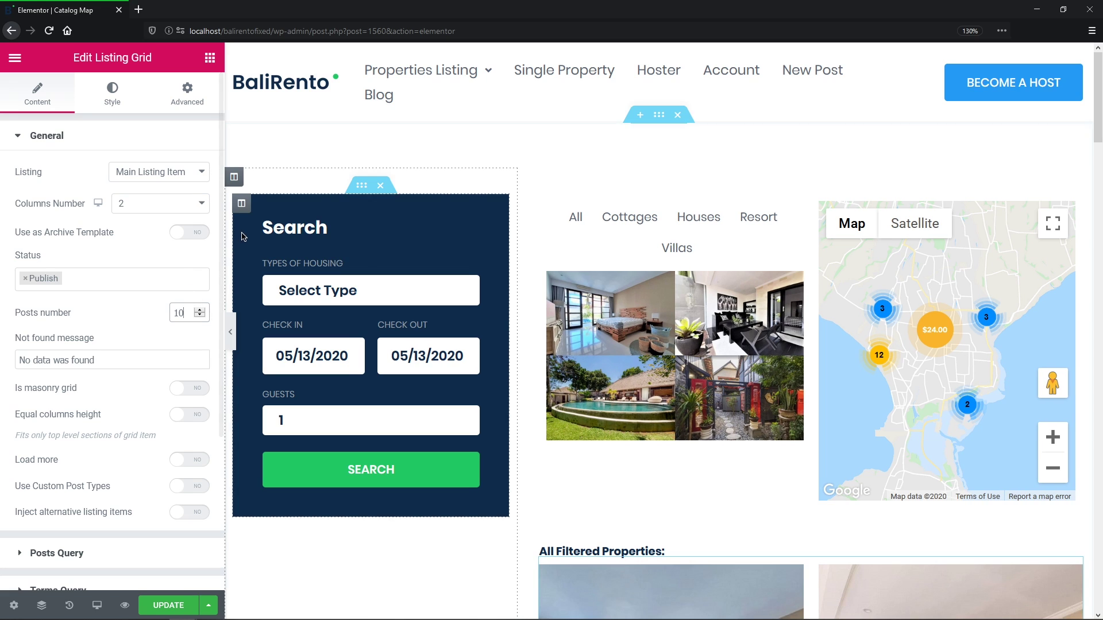
click(235, 178)
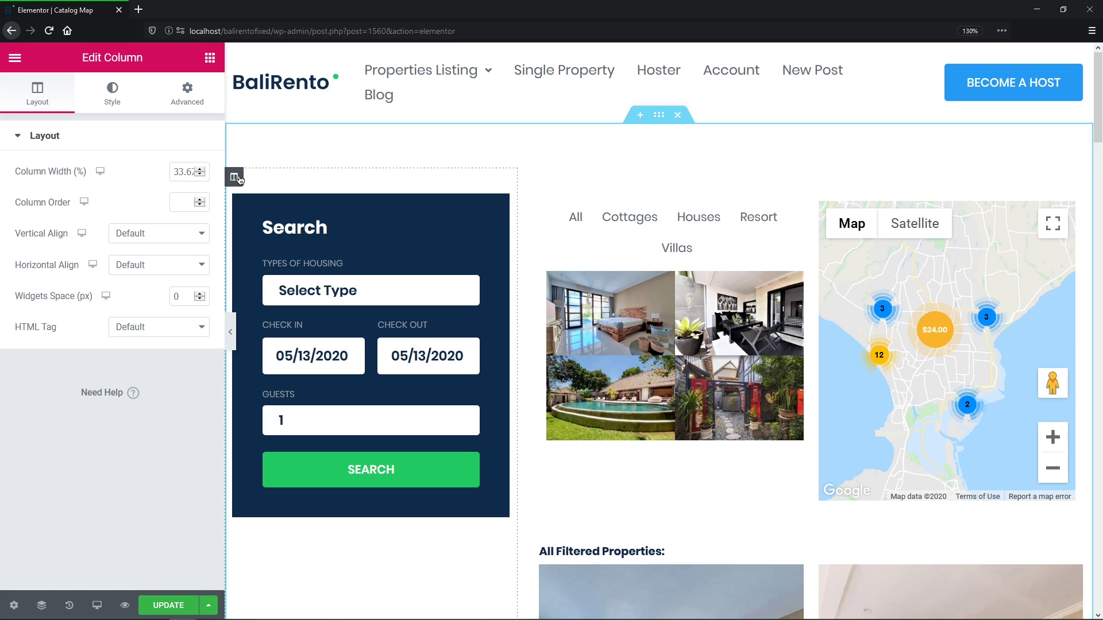
- Set the search column's width to 25%
click(175, 172)
key(ctrl+a)
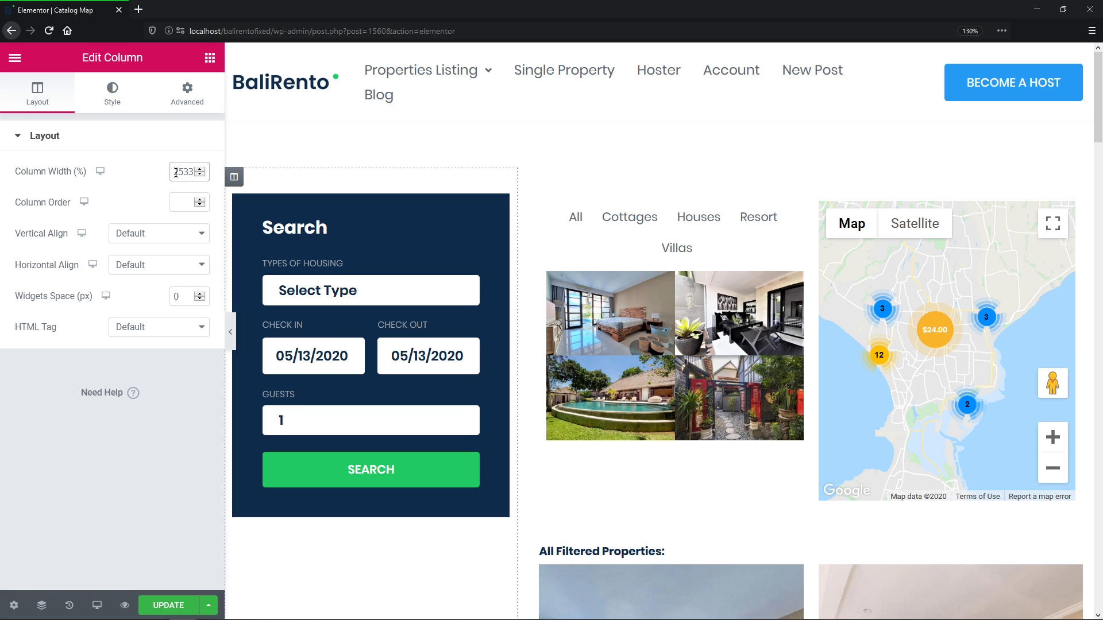
text(25)
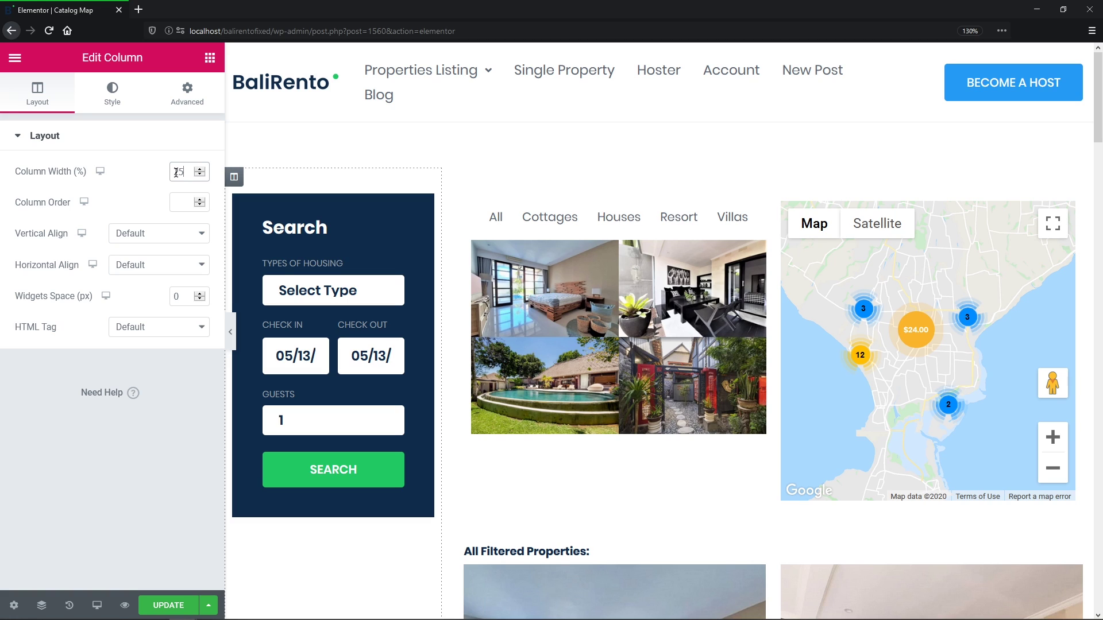
click(403, 287)
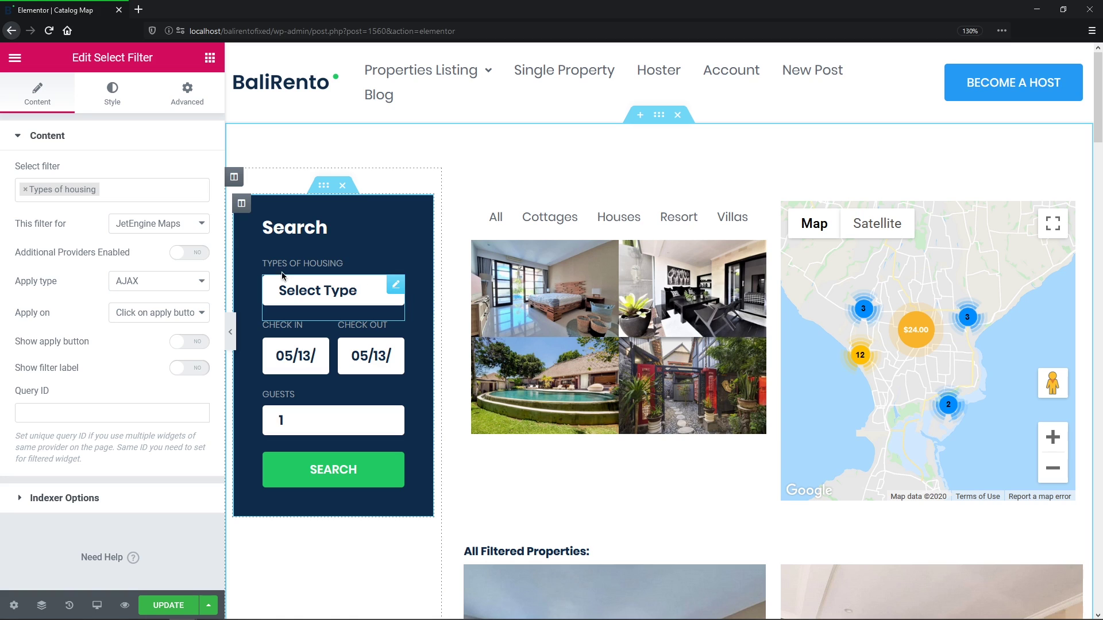
- Enable additional providers on the Types of housing filter and add Elementor Pro Portfolio and JetEngine
click(193, 255)
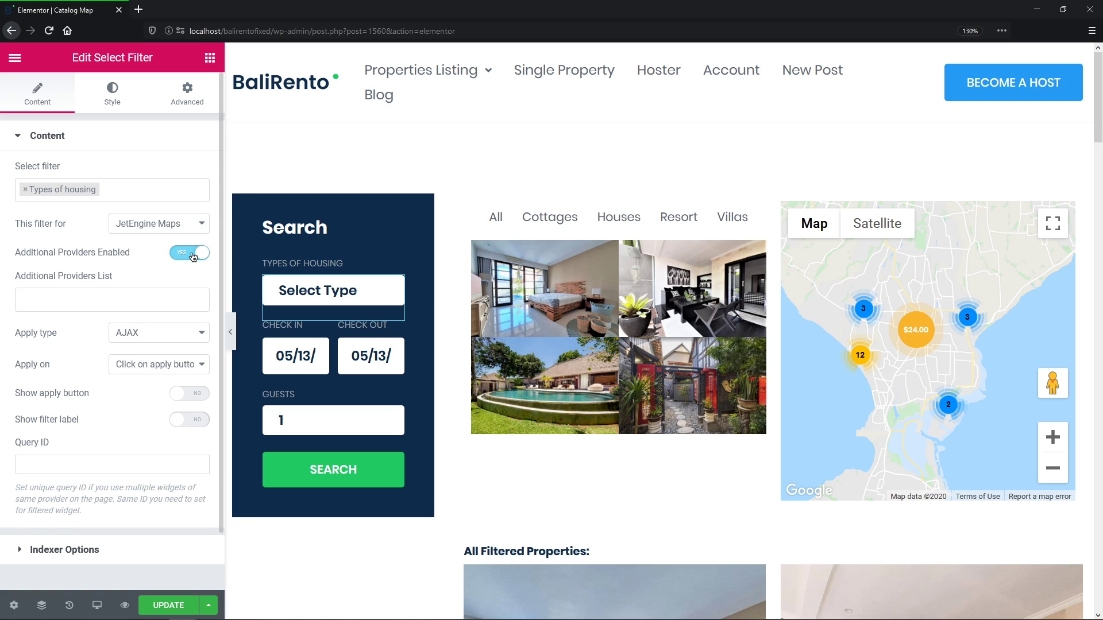
click(111, 301)
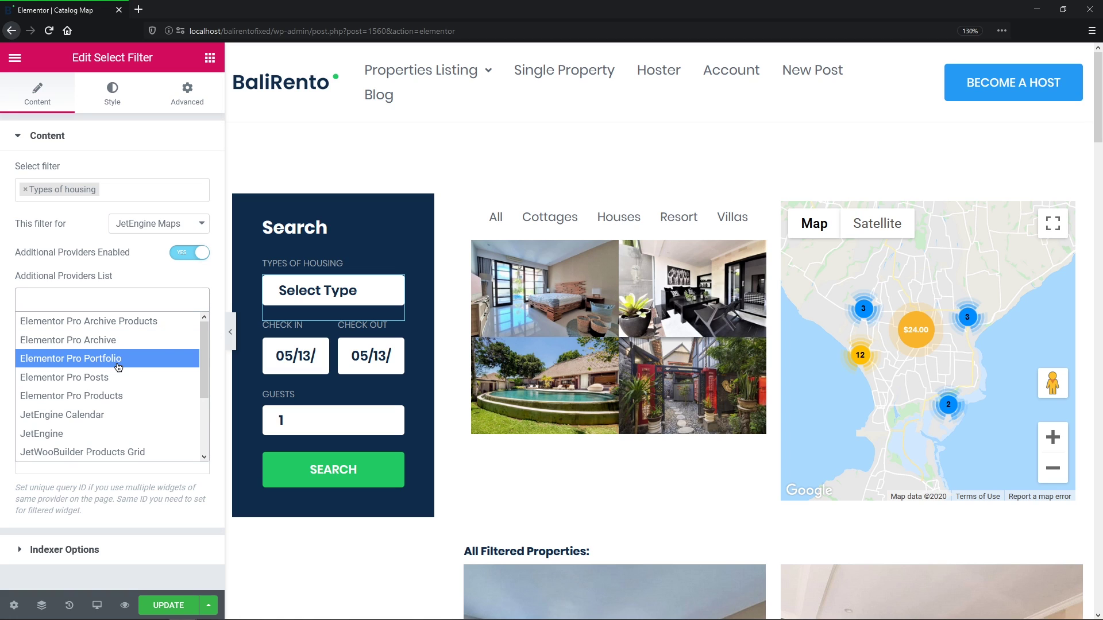
click(118, 364)
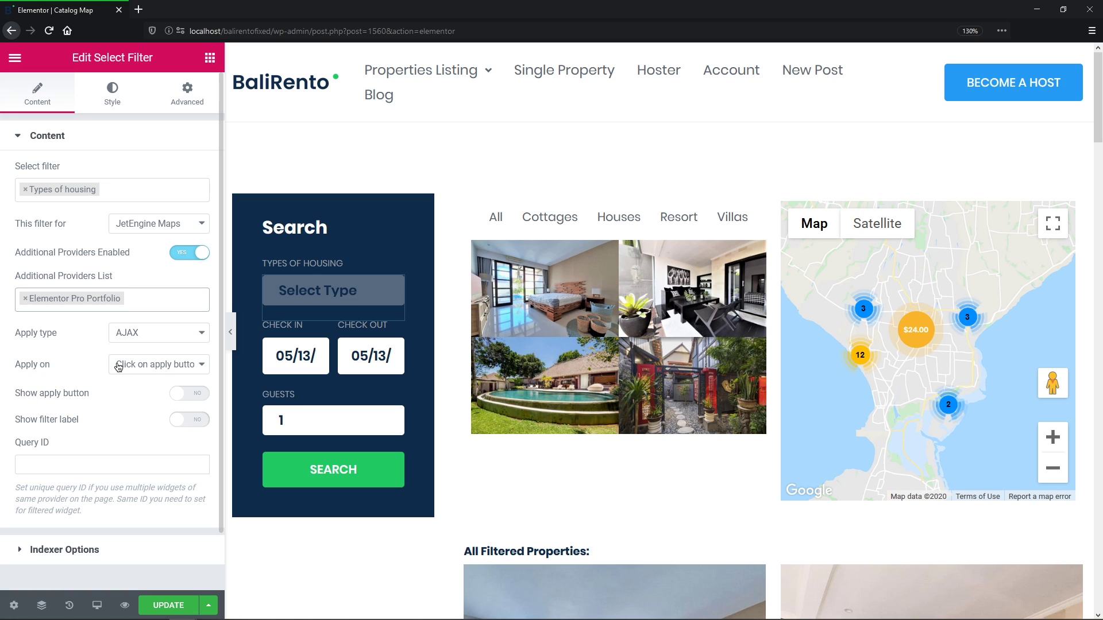
click(134, 304)
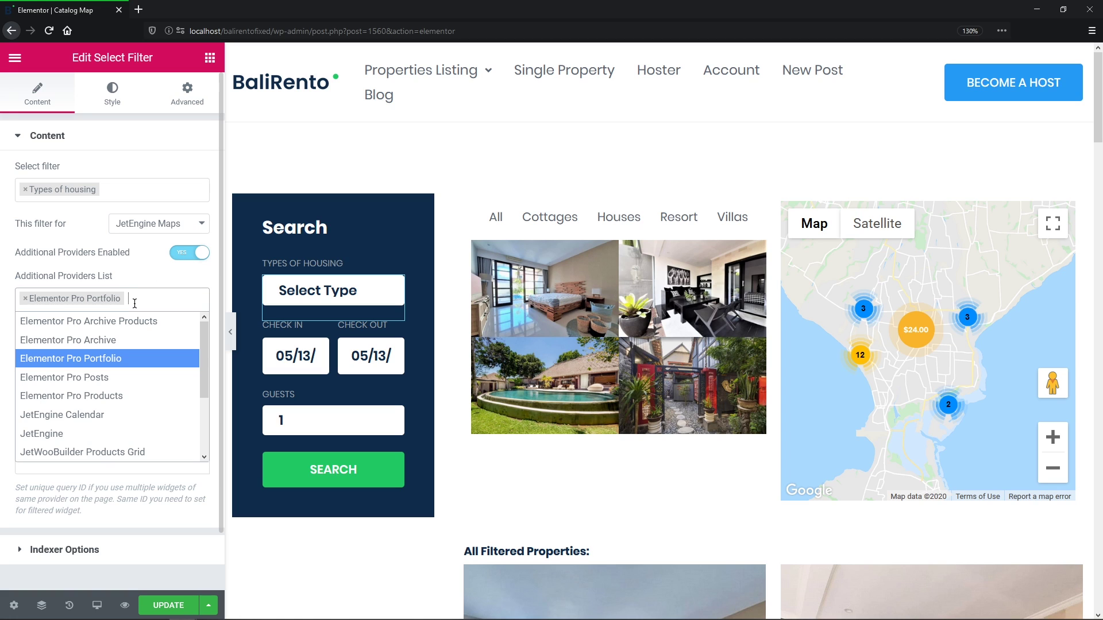
click(154, 436)
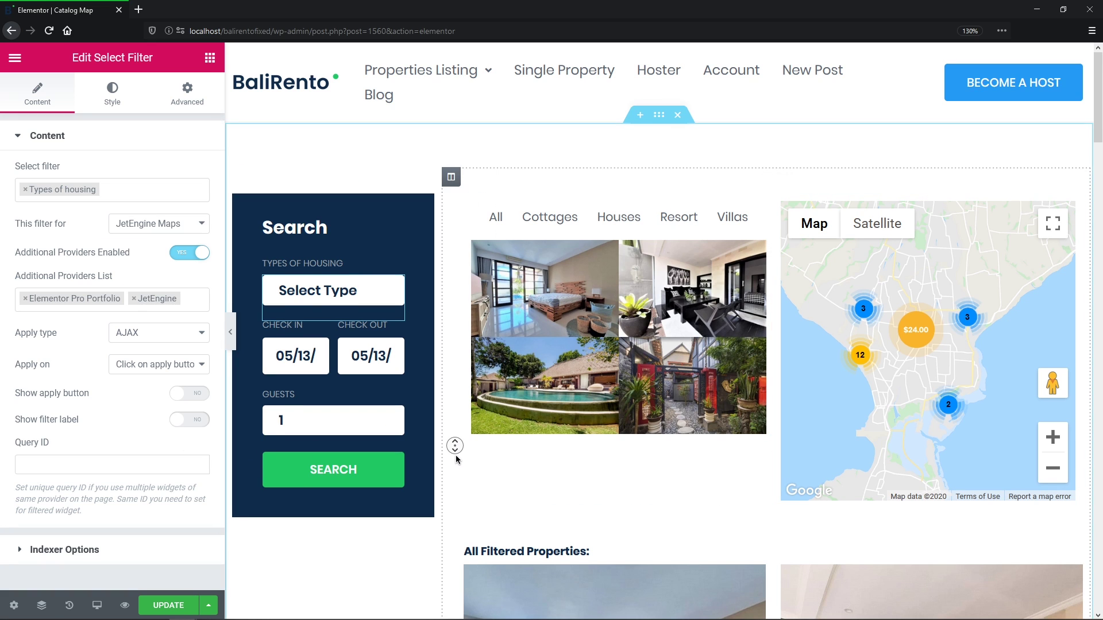
scroll(456, 455, down, 2)
scroll(458, 470, down, 2)
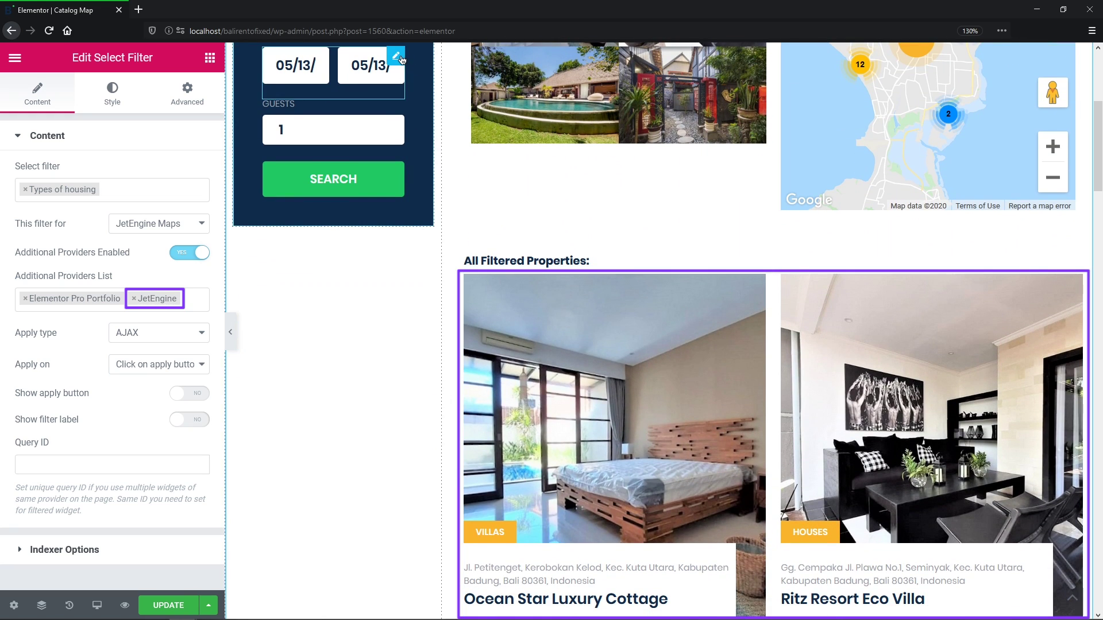
click(394, 77)
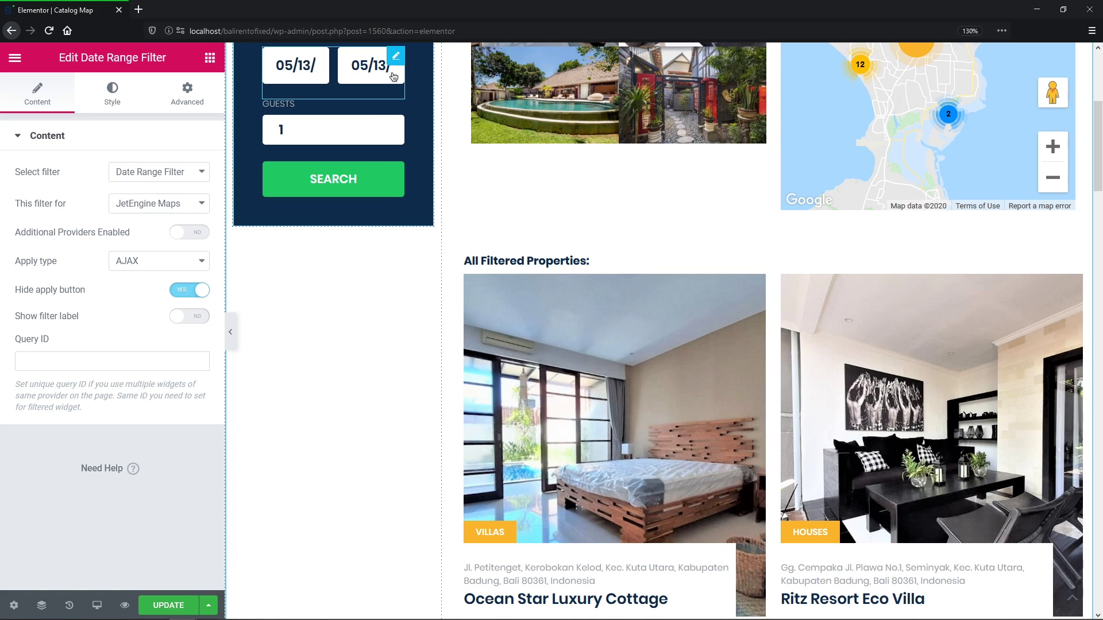
- Give the date range filter Elementor Pro Portfolio and JetEngine as additional providers
click(189, 233)
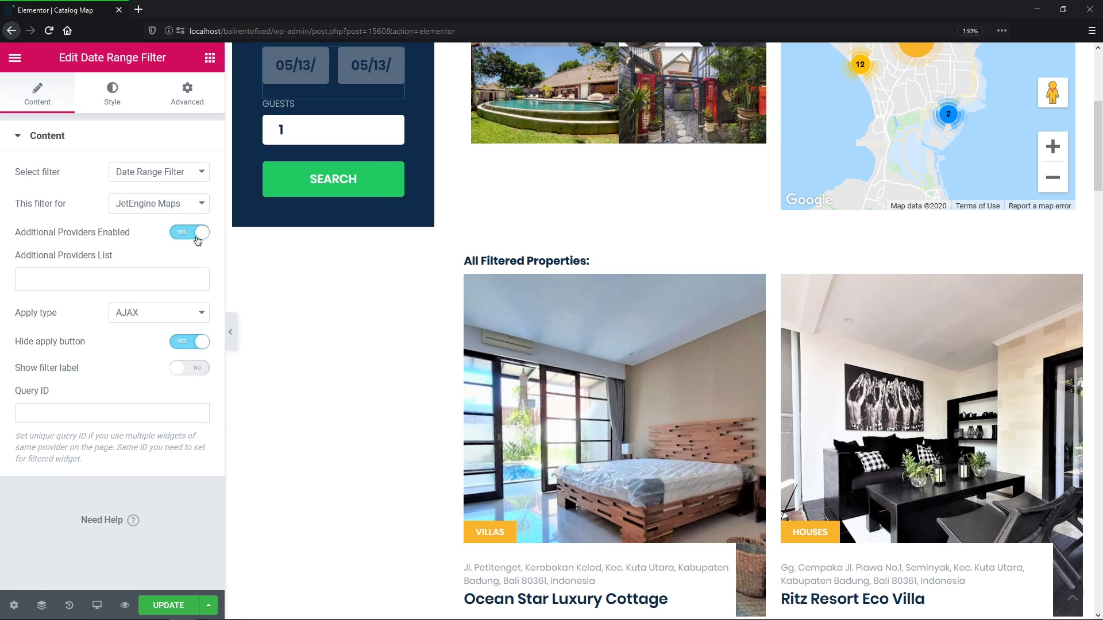
click(175, 284)
click(167, 339)
click(163, 282)
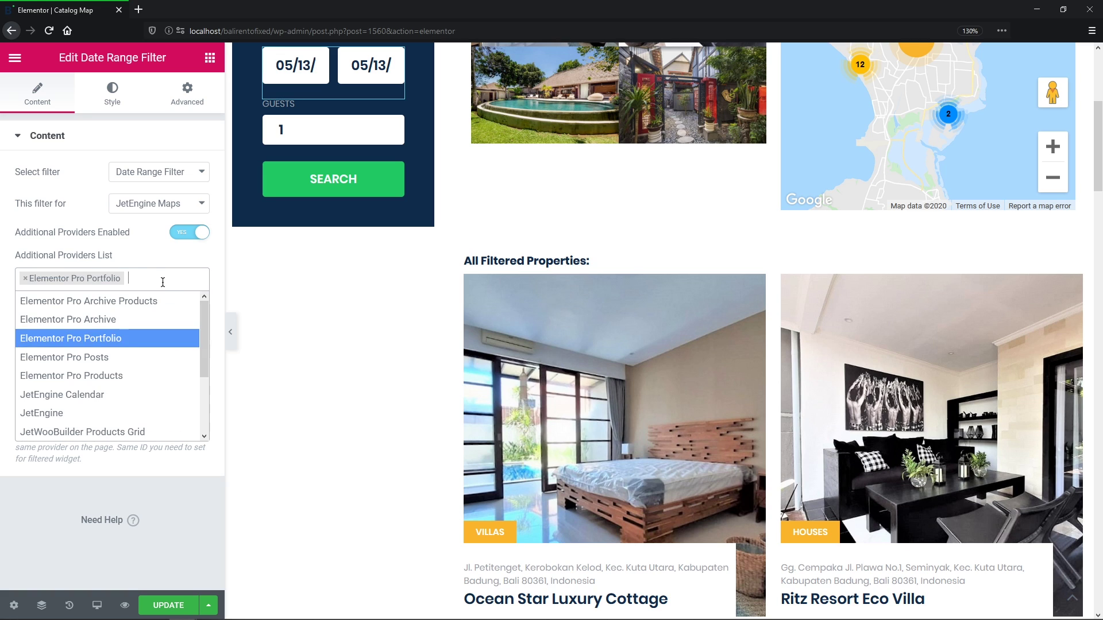
click(151, 413)
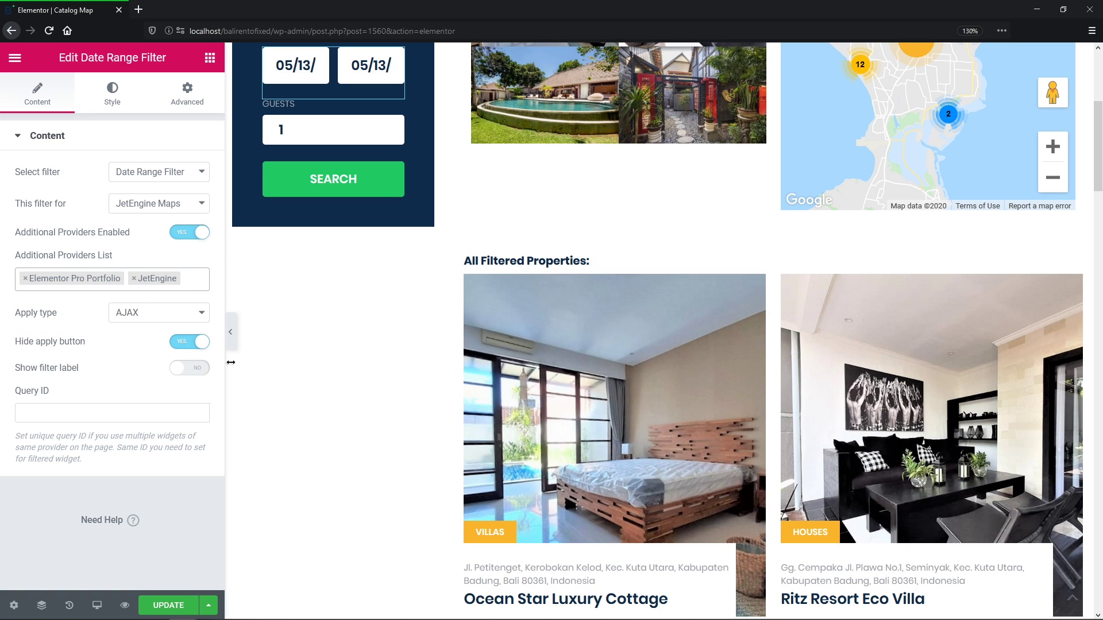
- Give the Guests filter Elementor Pro Portfolio and JetEngine as additional providers
click(334, 131)
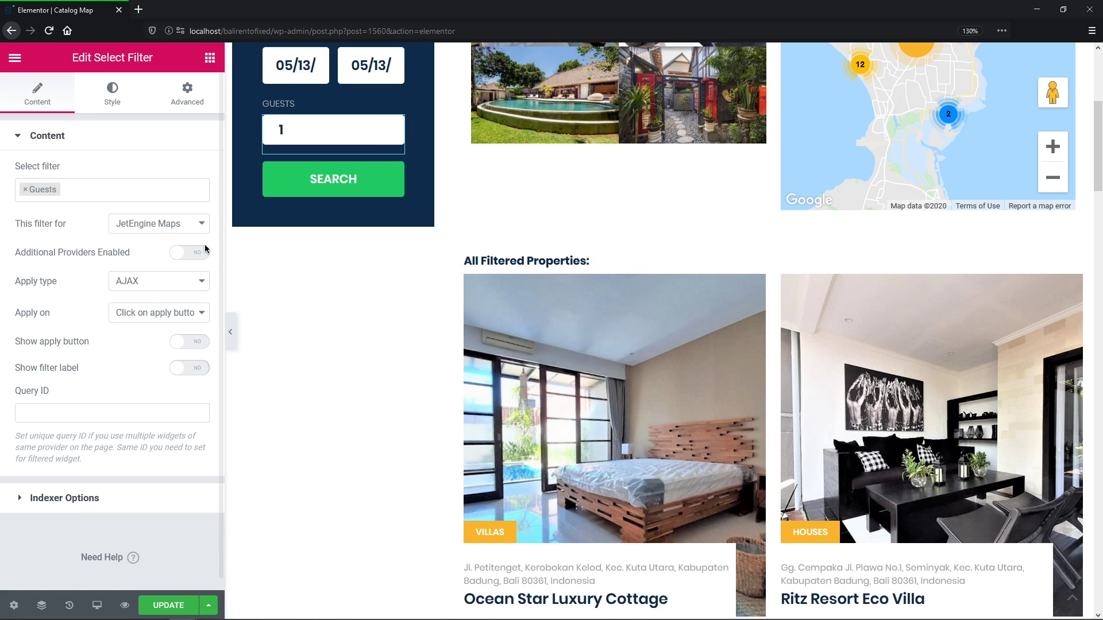
click(192, 253)
click(155, 297)
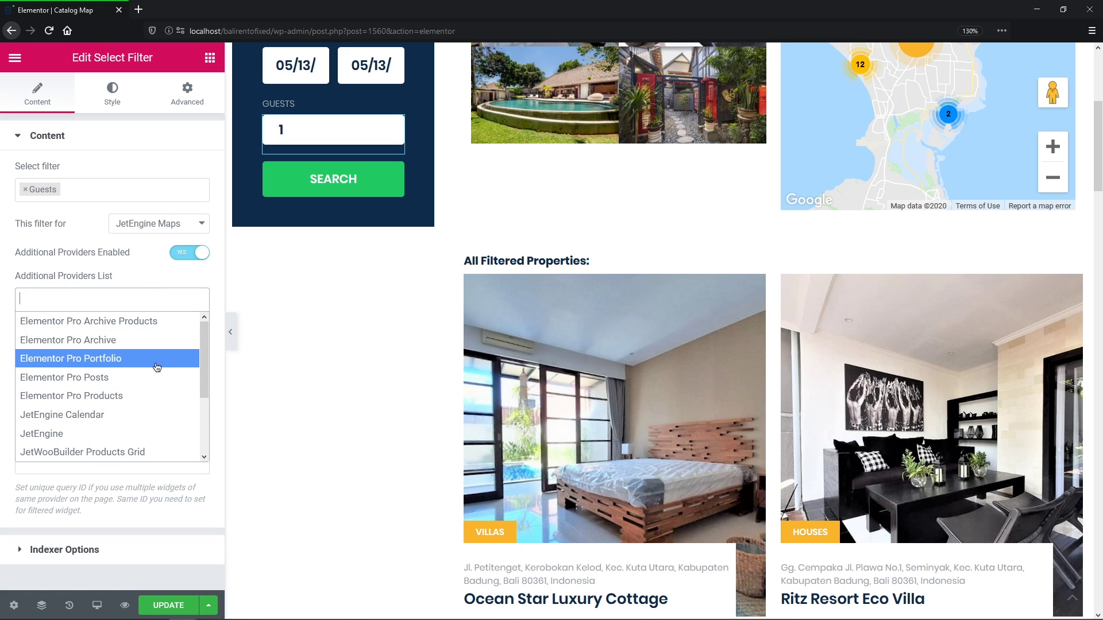
click(156, 359)
click(173, 300)
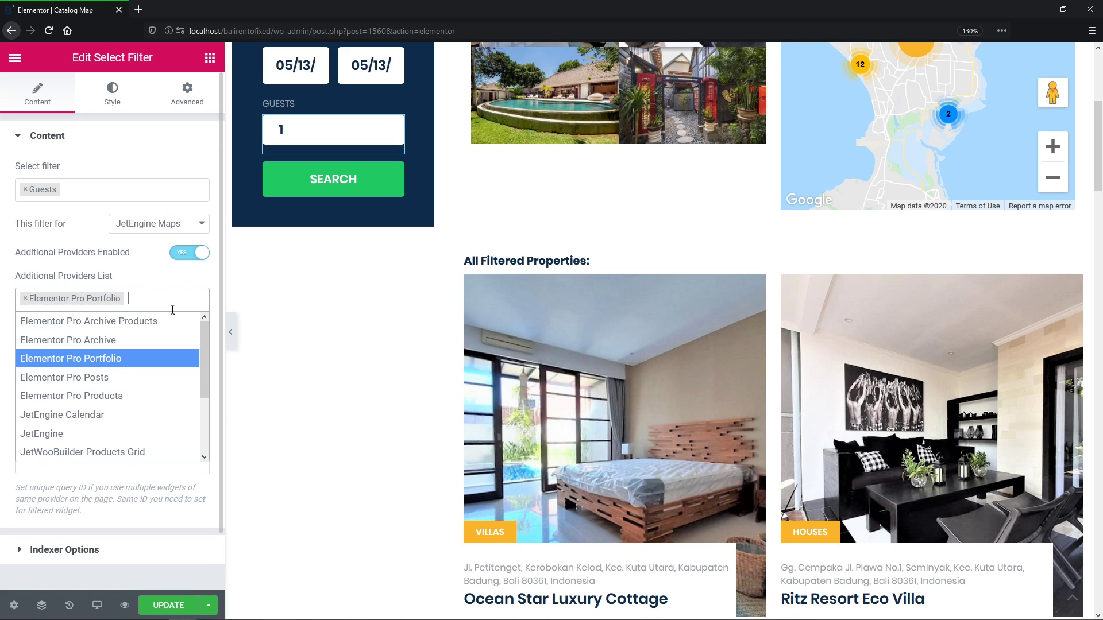
click(155, 437)
- Add Portfolio and JetEngine providers to the Search button, then update and preview the page
click(333, 179)
click(206, 201)
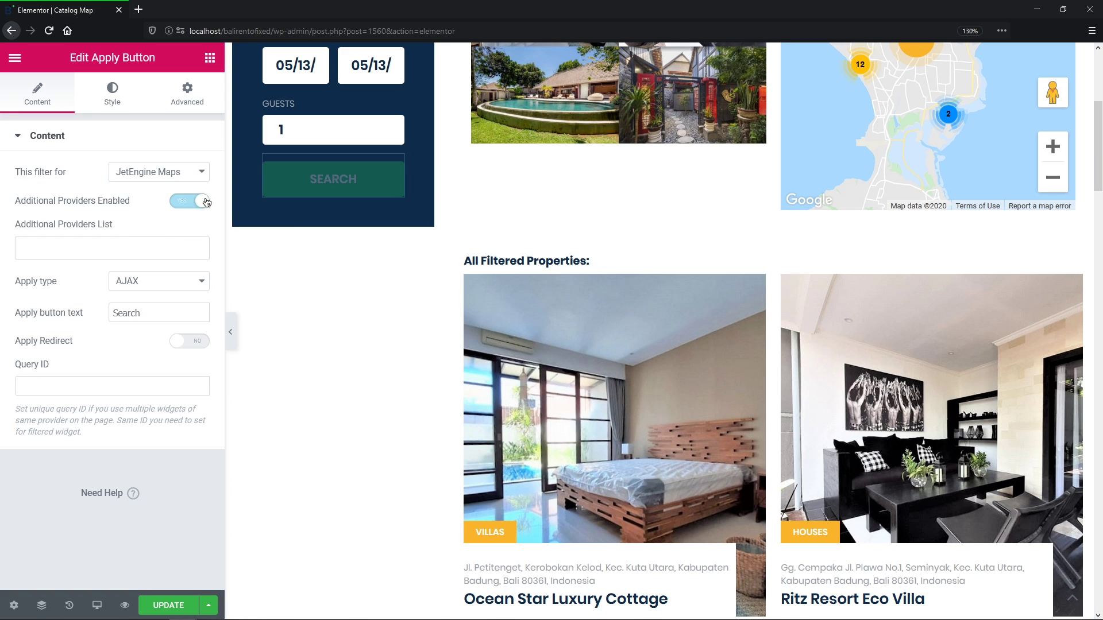
click(158, 245)
click(153, 306)
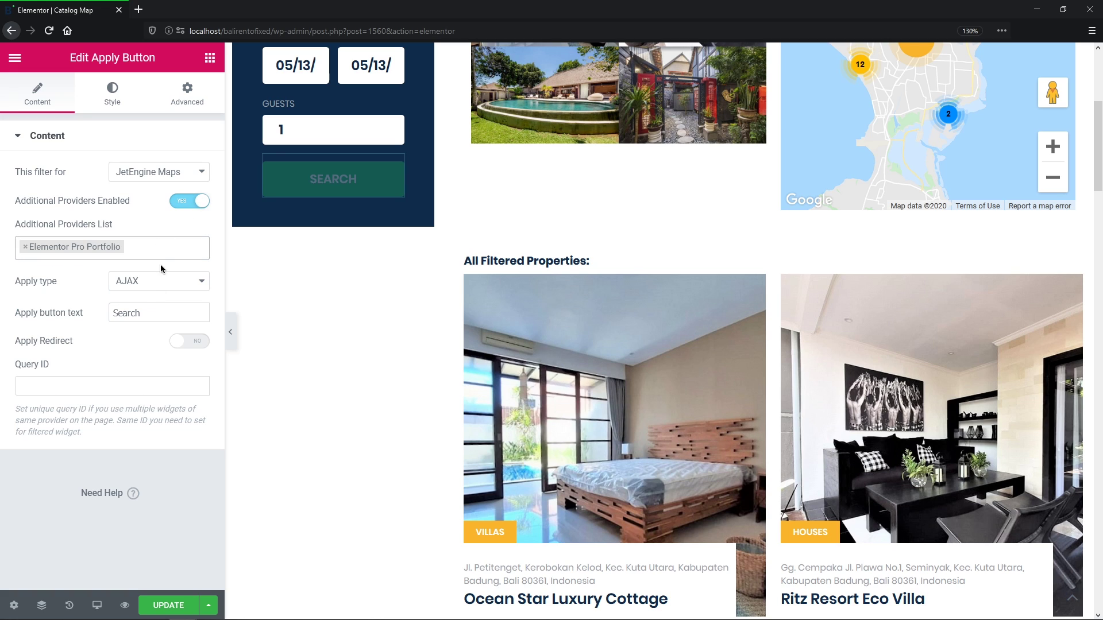
click(165, 249)
click(141, 379)
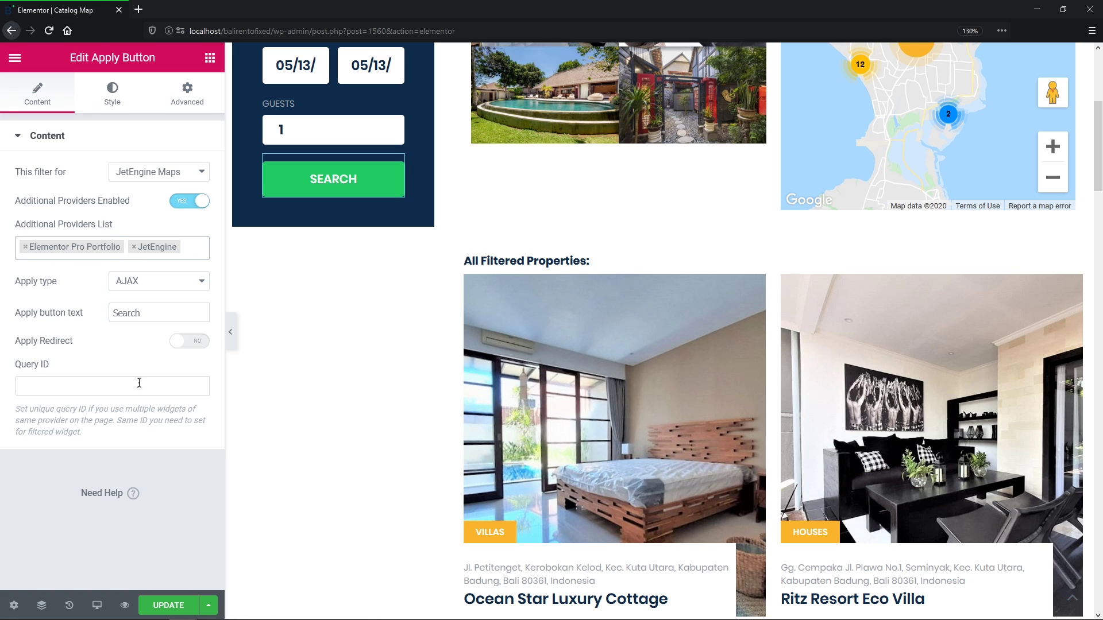
click(169, 606)
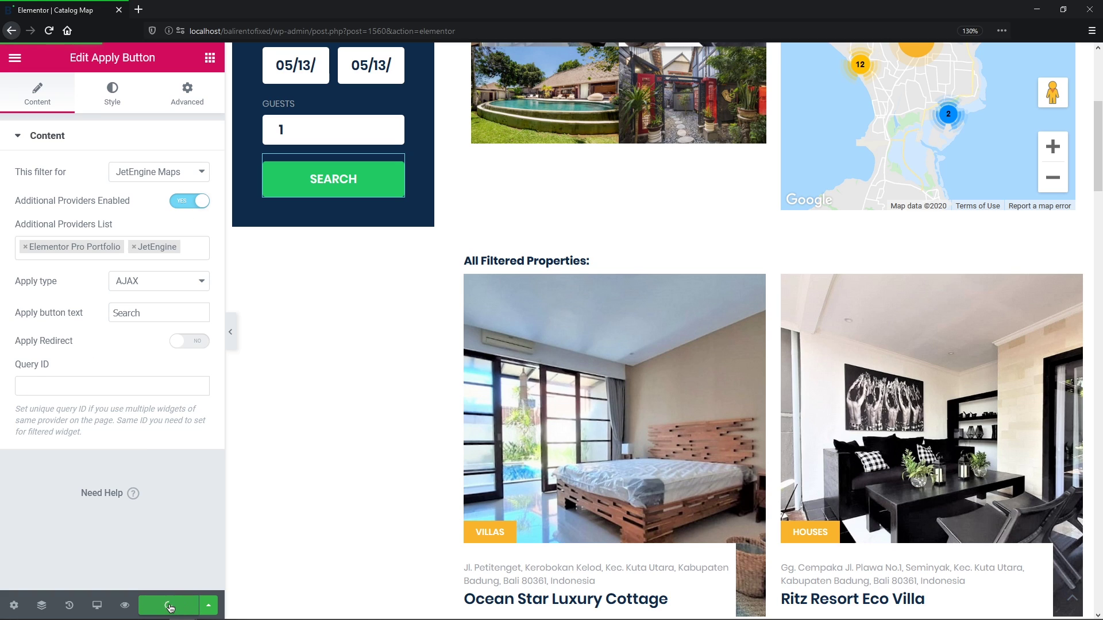
click(124, 605)
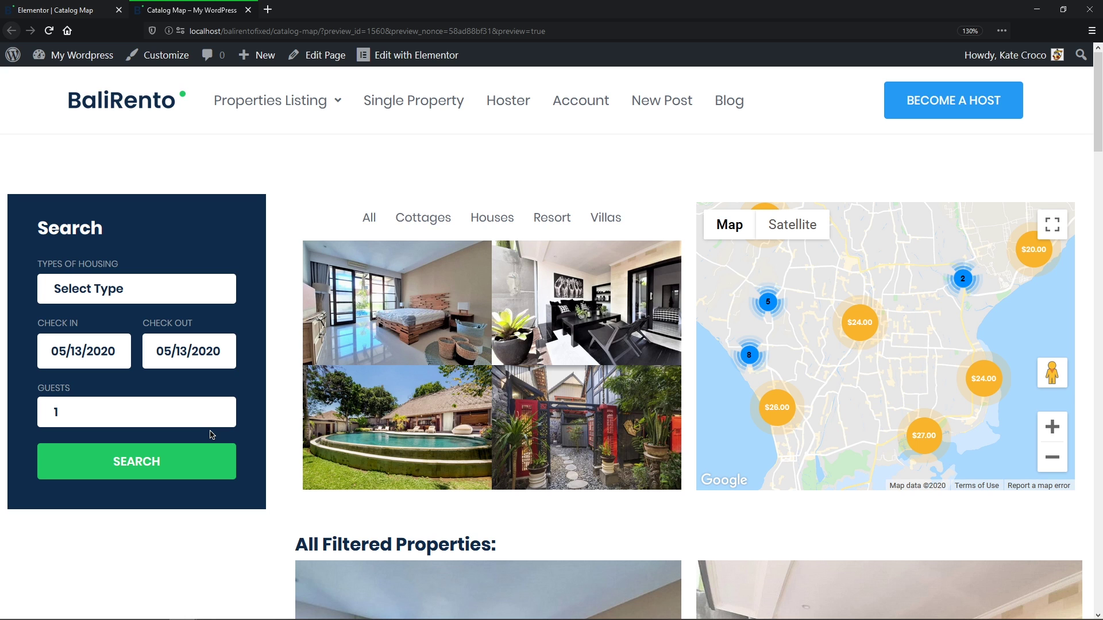
- Search for Resort properties checking out May 17 for 4 guests
click(203, 293)
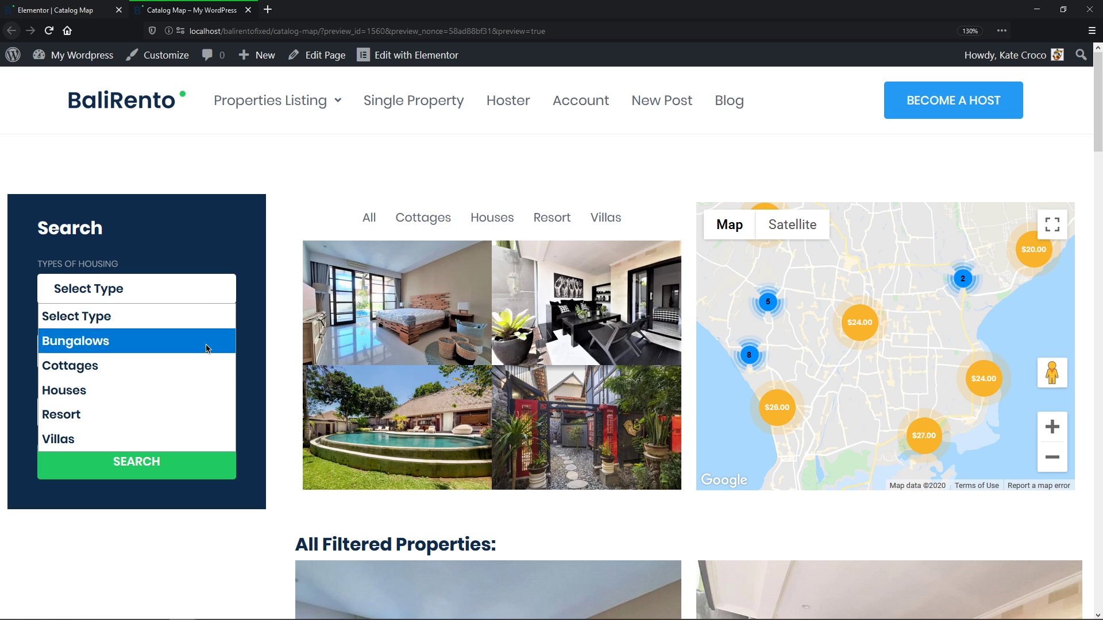
click(201, 415)
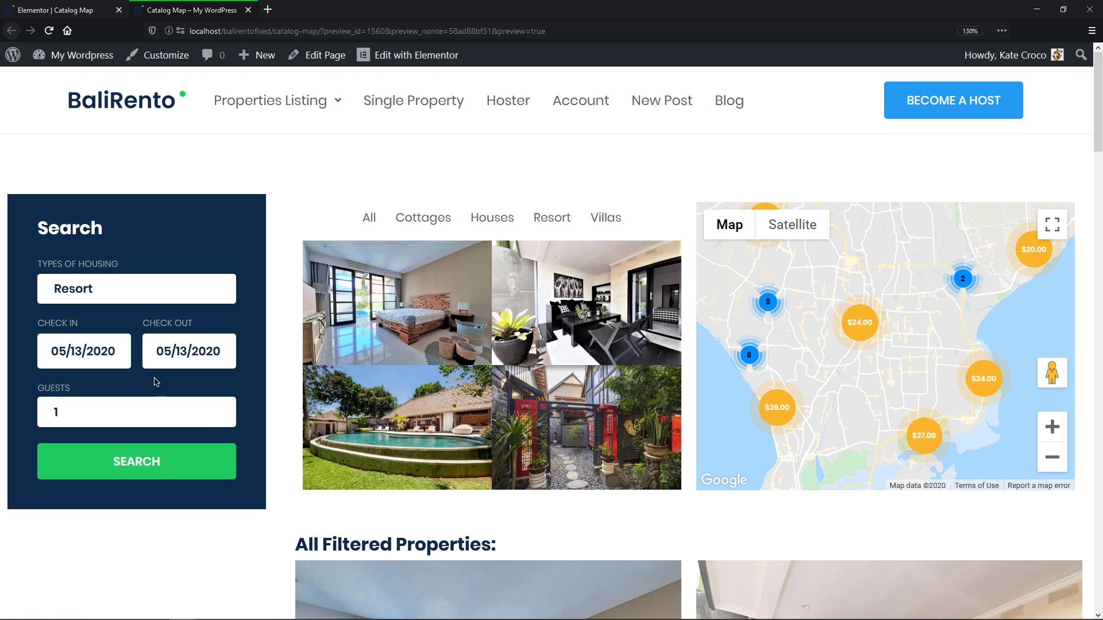
click(202, 354)
click(345, 506)
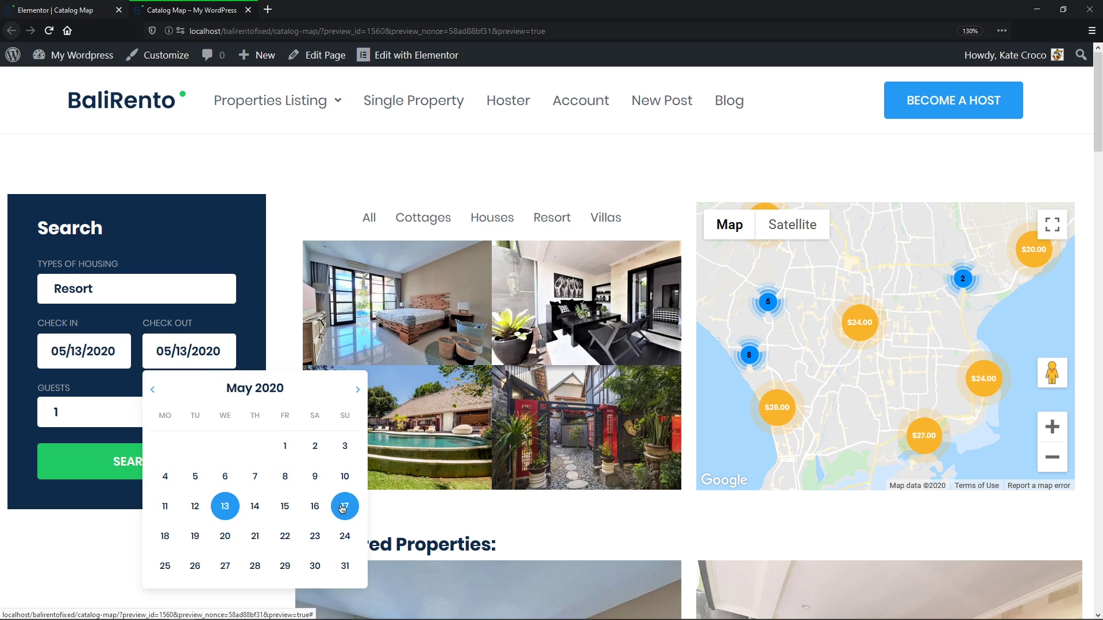
click(106, 416)
click(95, 236)
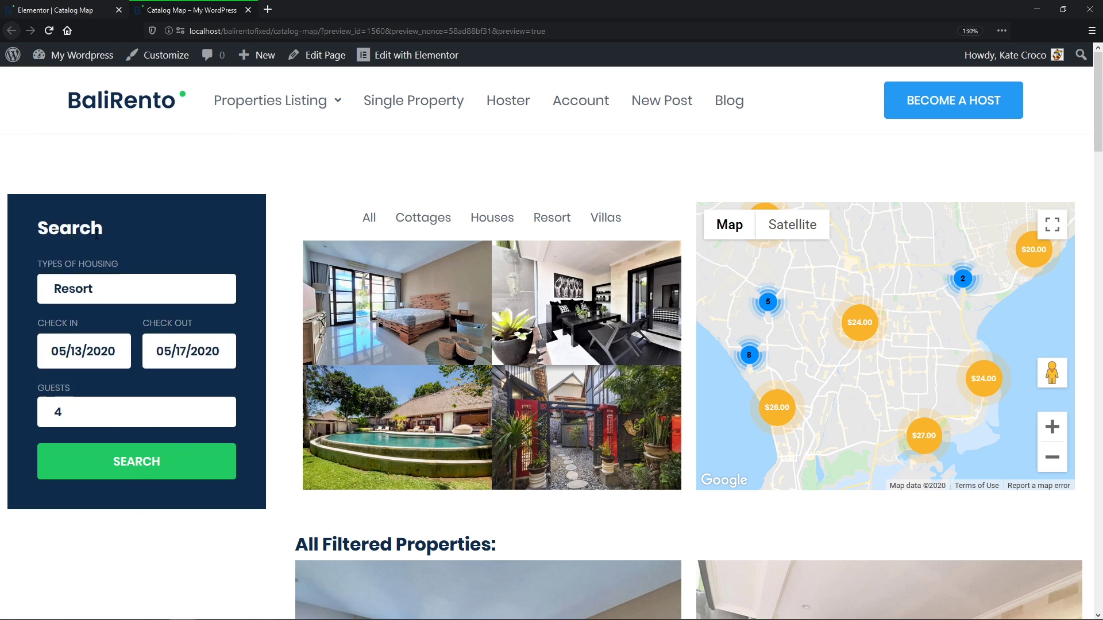
click(170, 475)
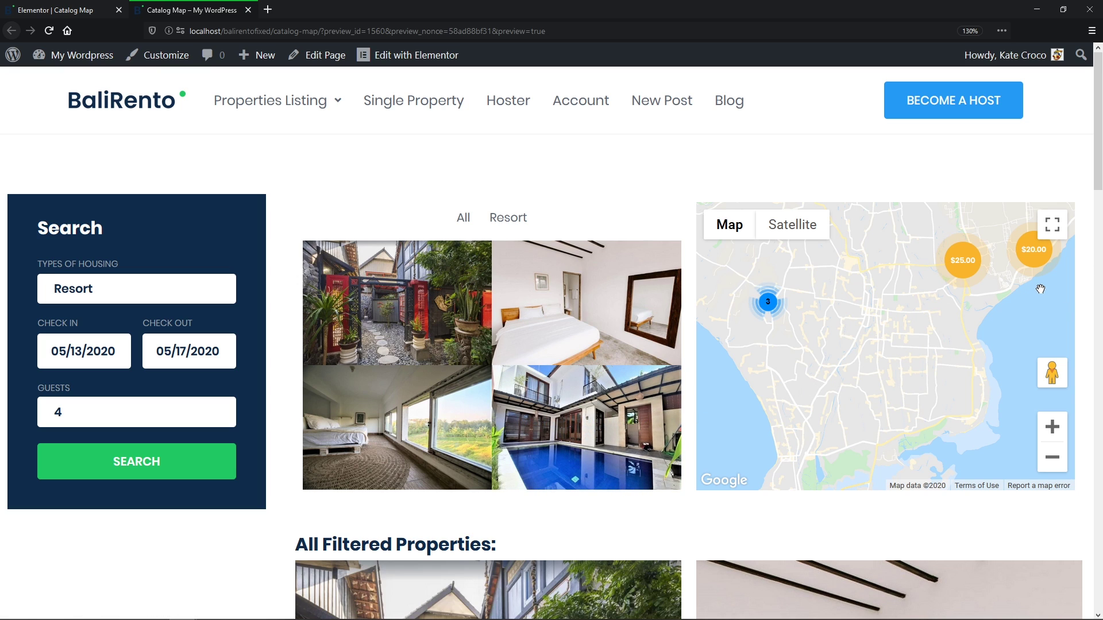
- Zoom the map into the cluster of 3 resort properties
click(770, 304)
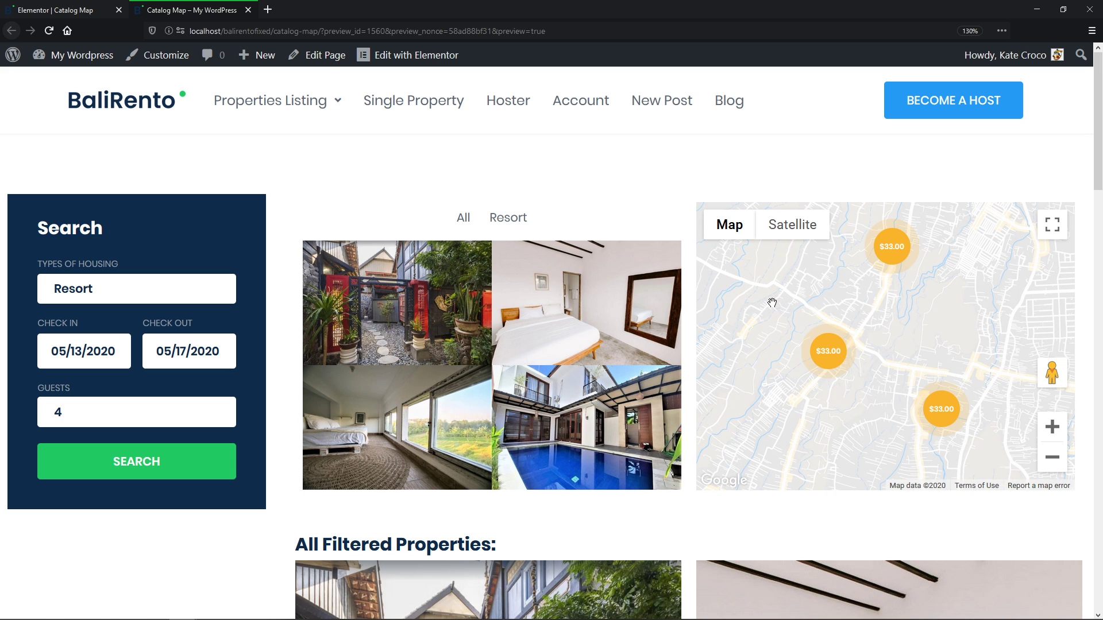
middle_click(1080, 357)
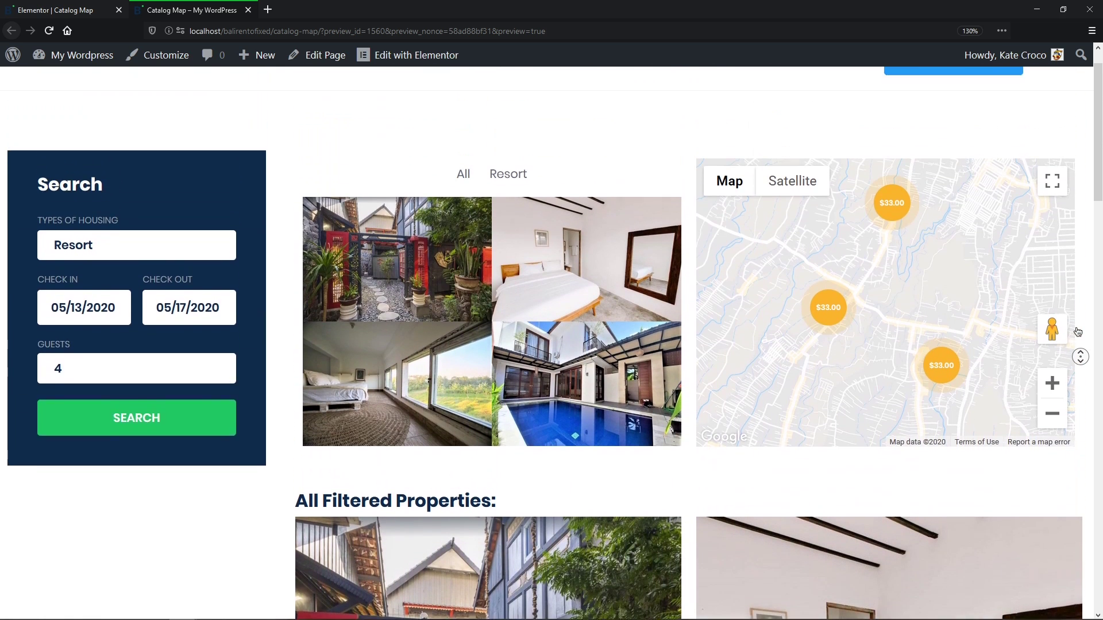
click(1077, 332)
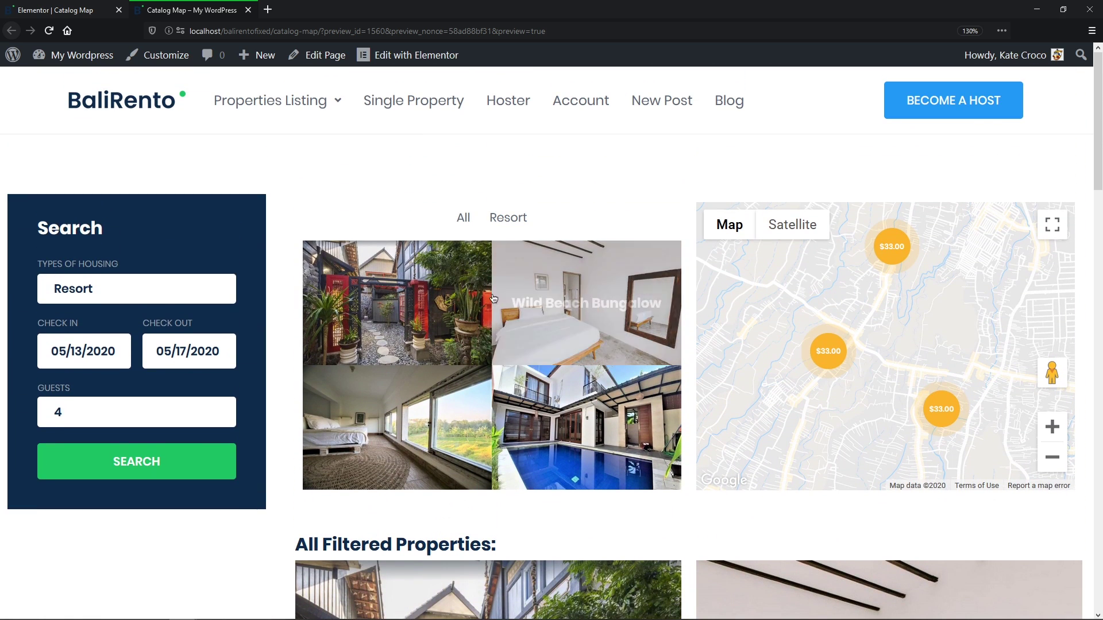
- Choose Cottages with a stay from June 6 to June 14, 2020
click(219, 294)
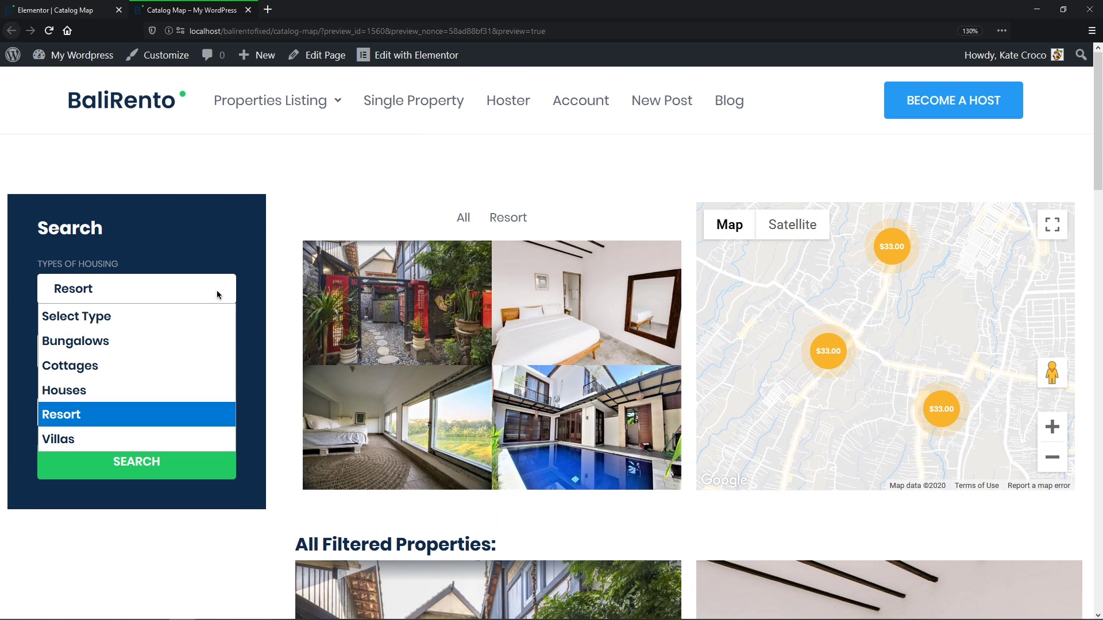
click(196, 365)
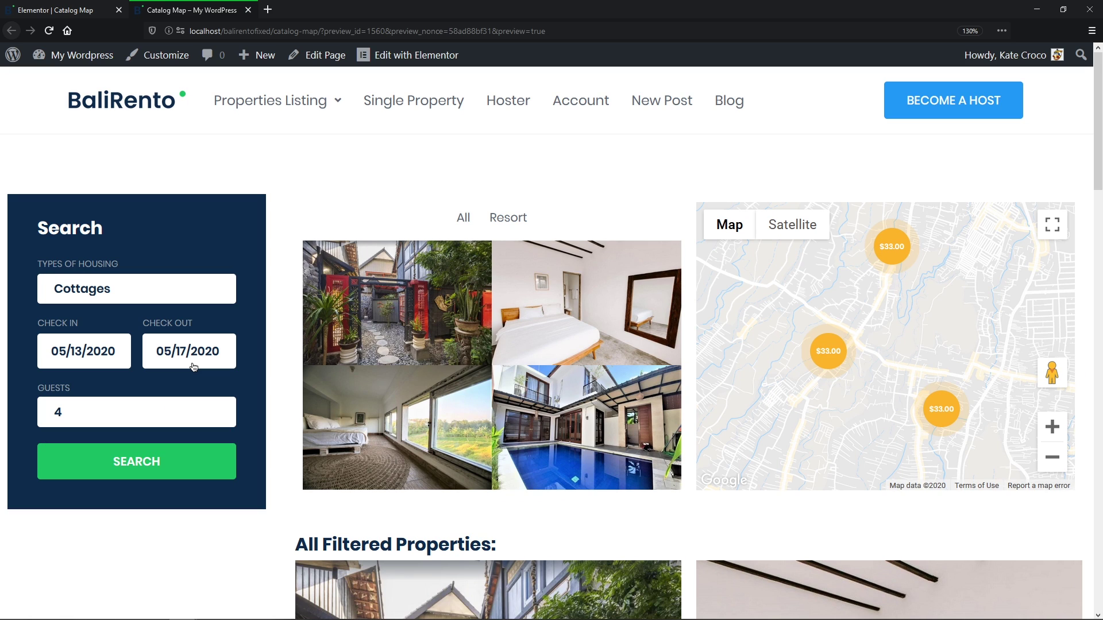
click(119, 361)
click(210, 363)
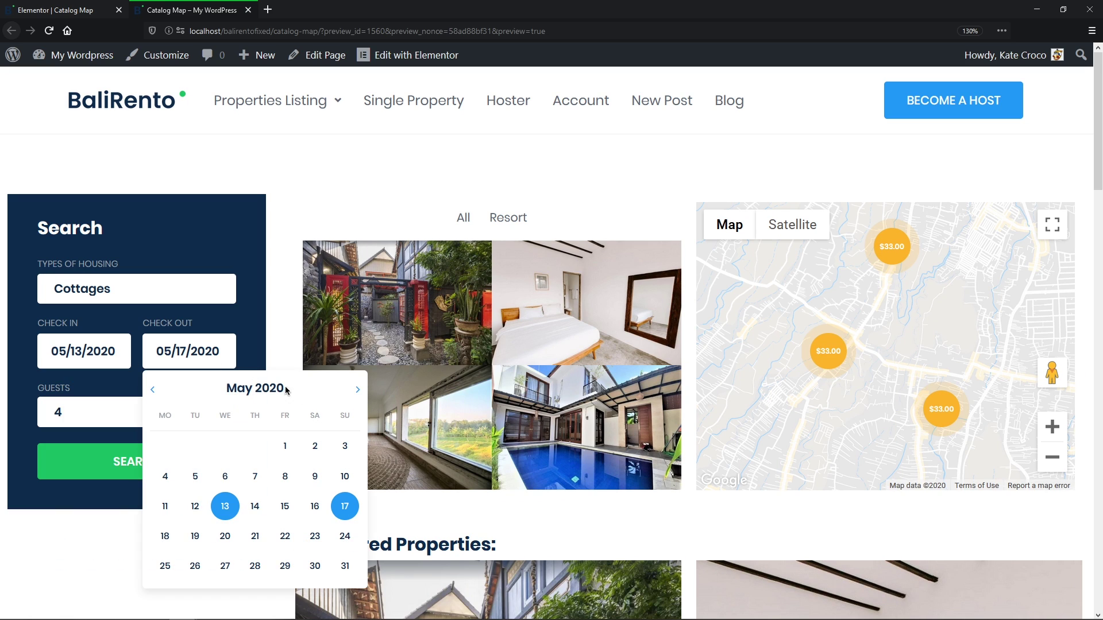
click(358, 392)
click(344, 477)
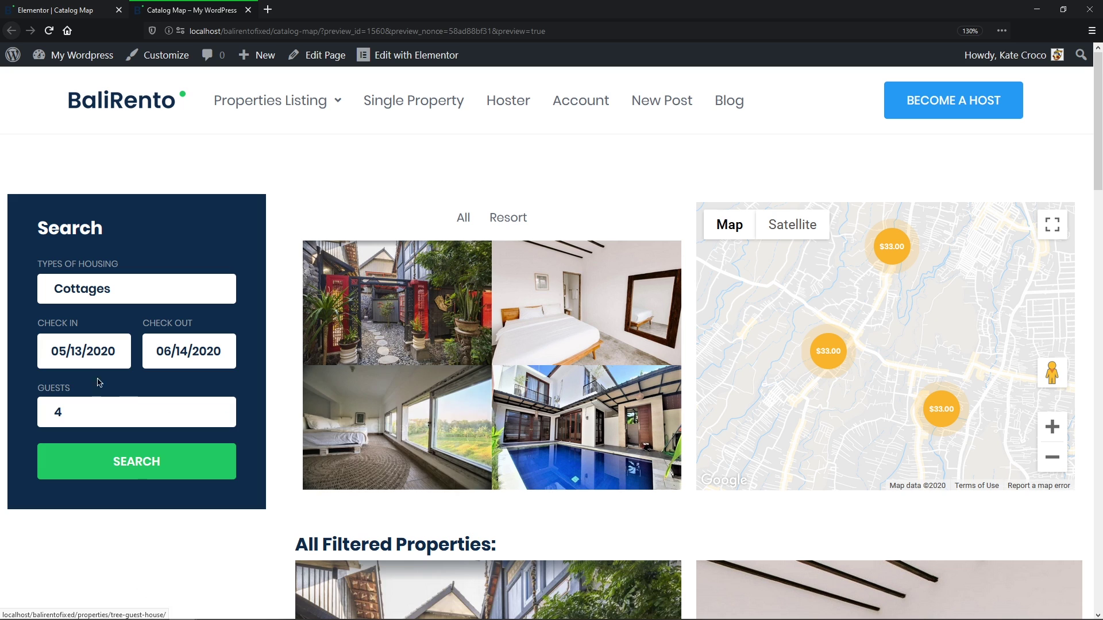
click(97, 359)
click(252, 390)
click(220, 444)
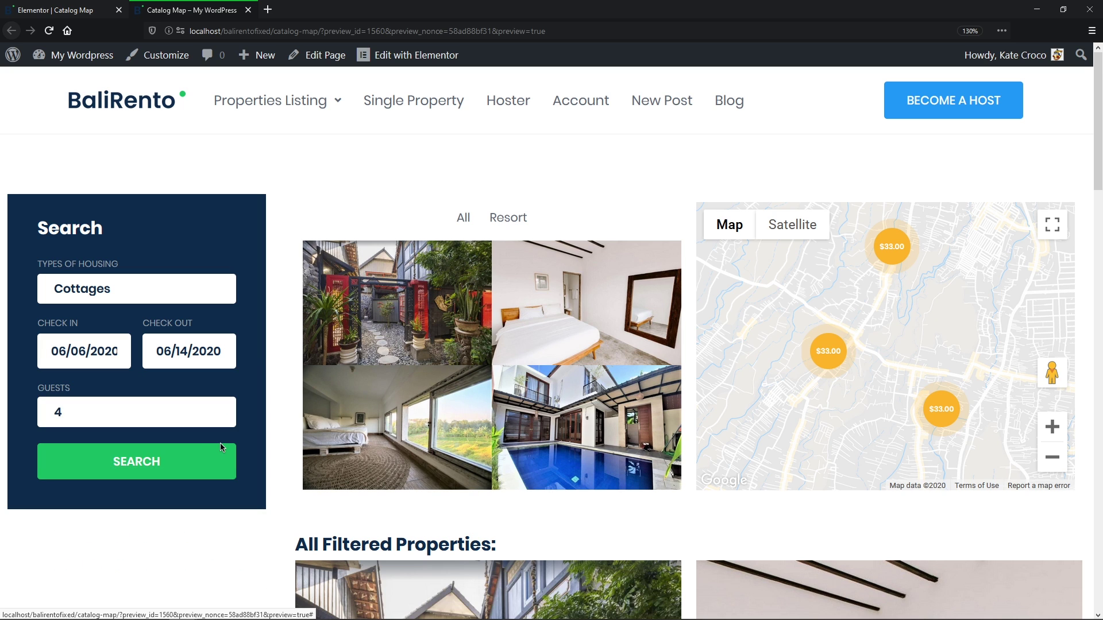
- Set 2 guests and run the cottage search
click(155, 425)
click(122, 189)
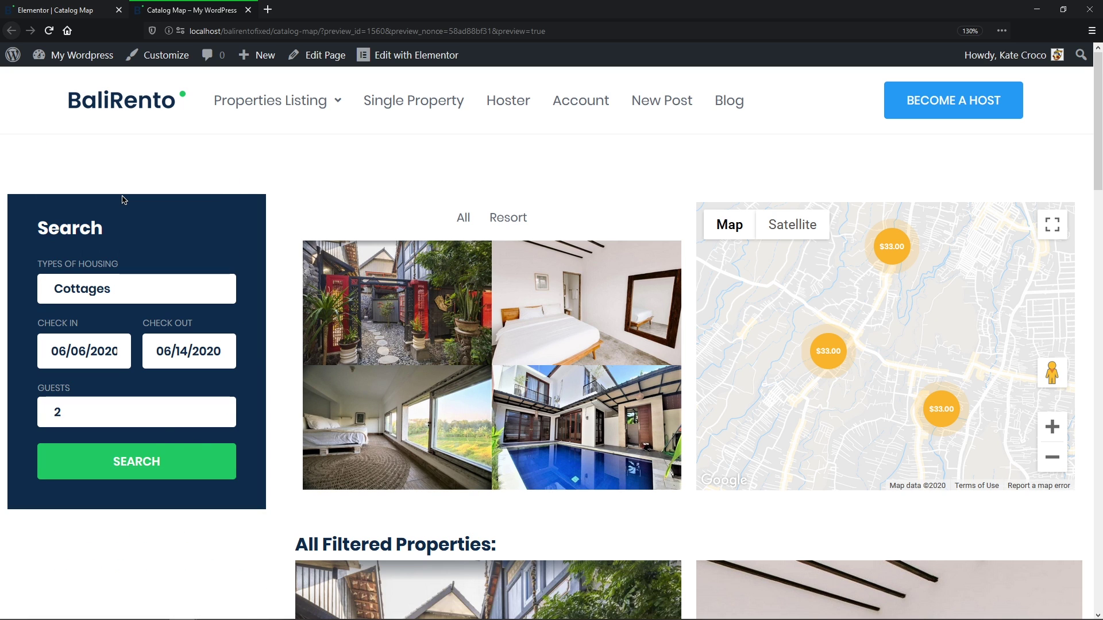
click(144, 470)
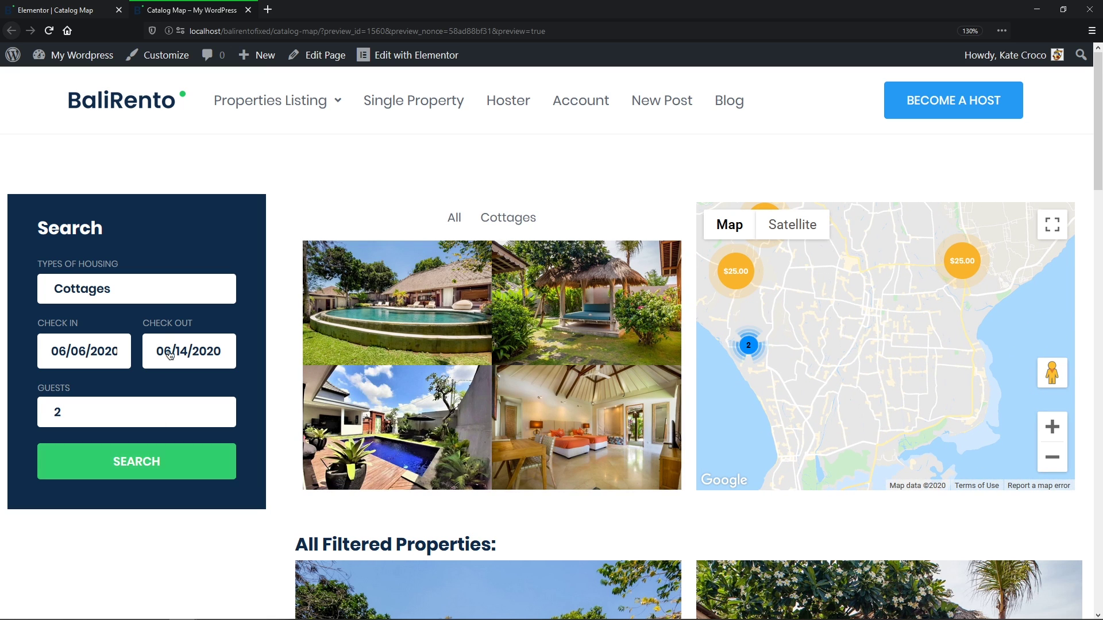
click(173, 289)
- Search for Bungalows from June 1 to June 3 for 8 guests
click(162, 342)
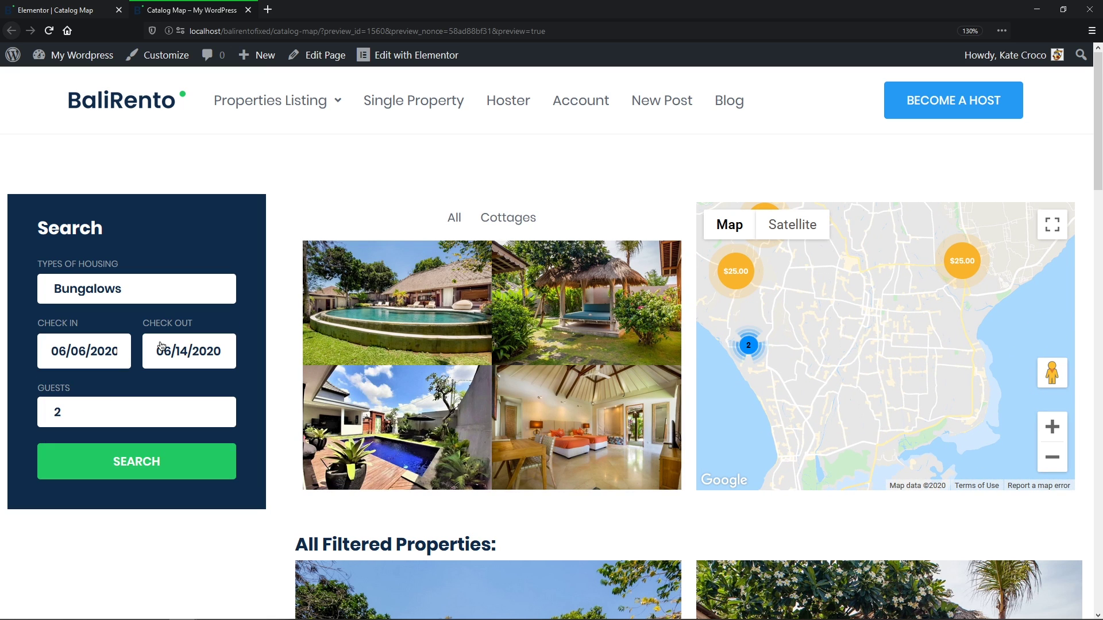
click(92, 356)
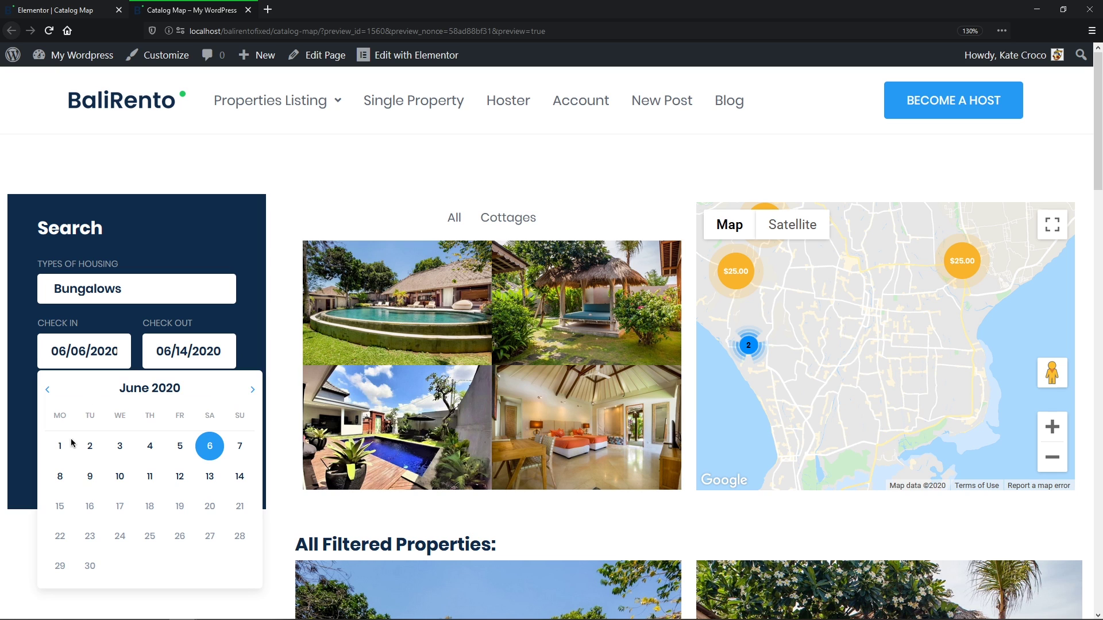
click(69, 443)
click(179, 354)
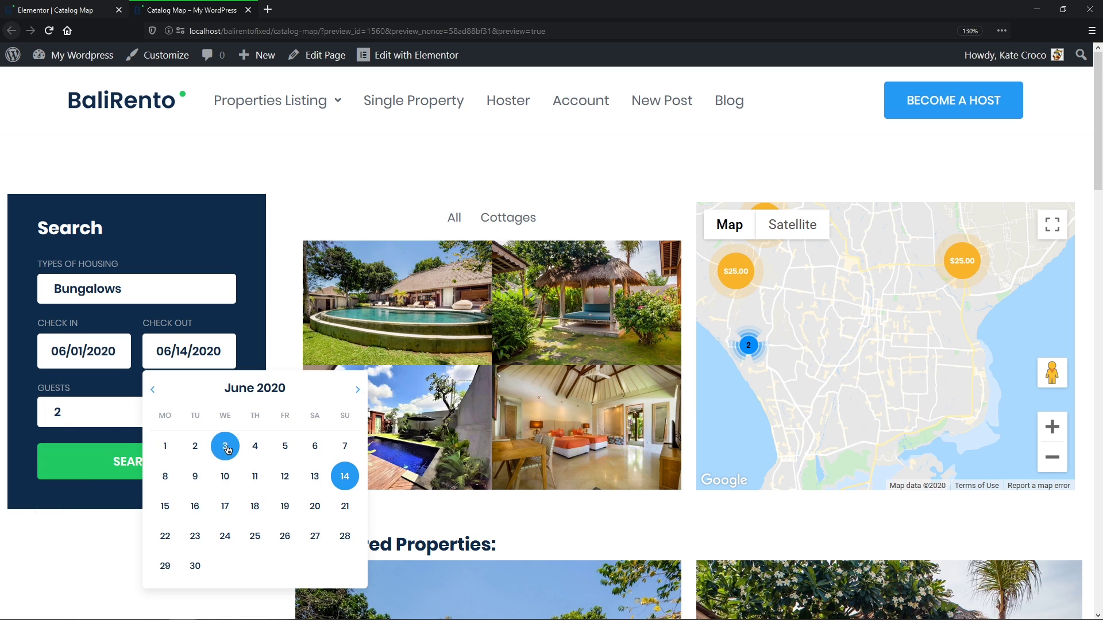
click(225, 446)
click(199, 415)
click(132, 335)
click(155, 460)
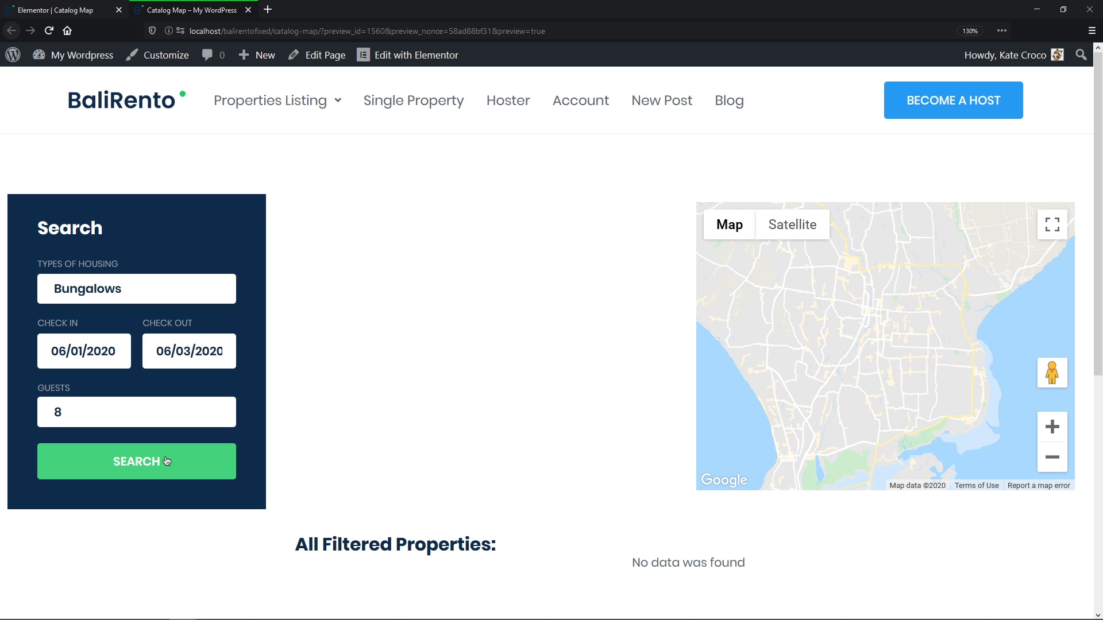
- Rerun the bungalow search with 5 guests
click(148, 412)
click(137, 253)
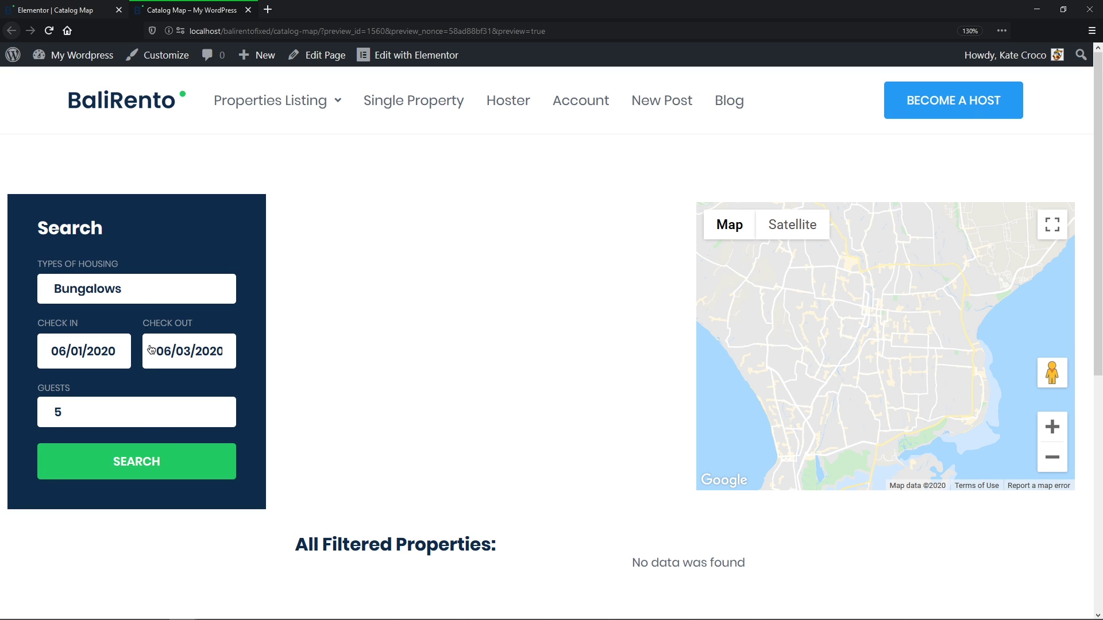
click(163, 461)
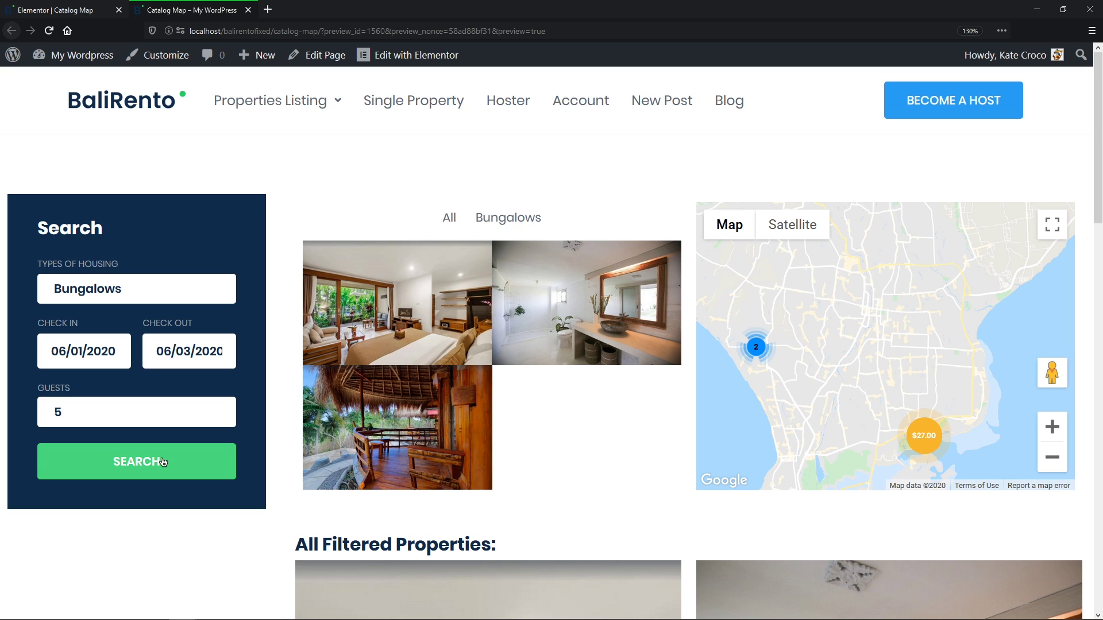
- Zoom into the 2-bungalow cluster and open the $20.00 Jungle Retreat Eco House in a new tab
click(747, 348)
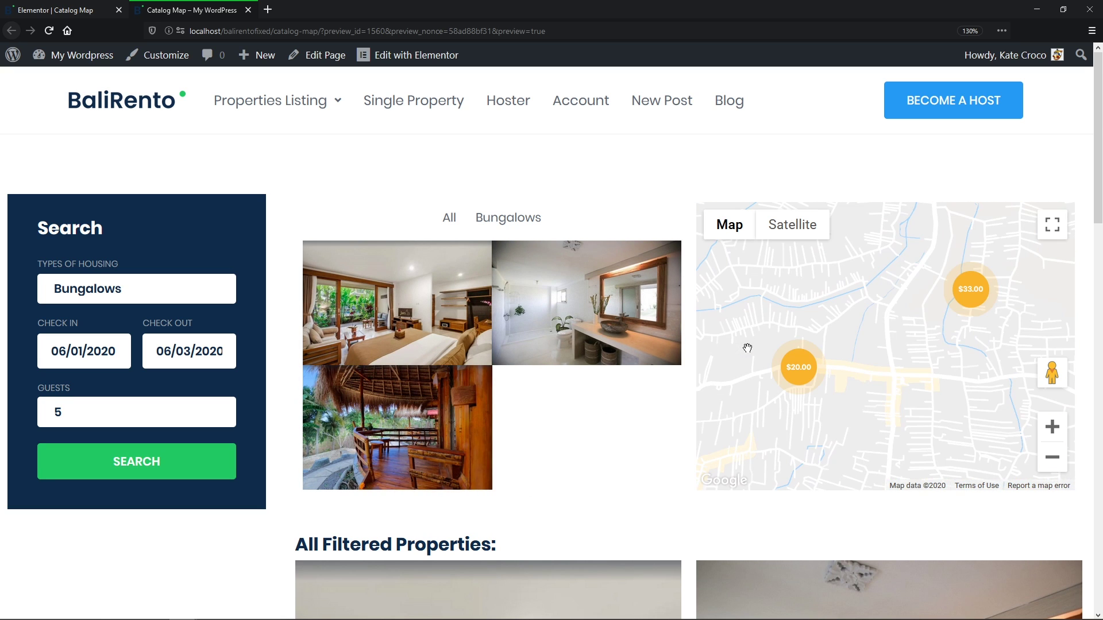
click(796, 371)
middle_click(794, 336)
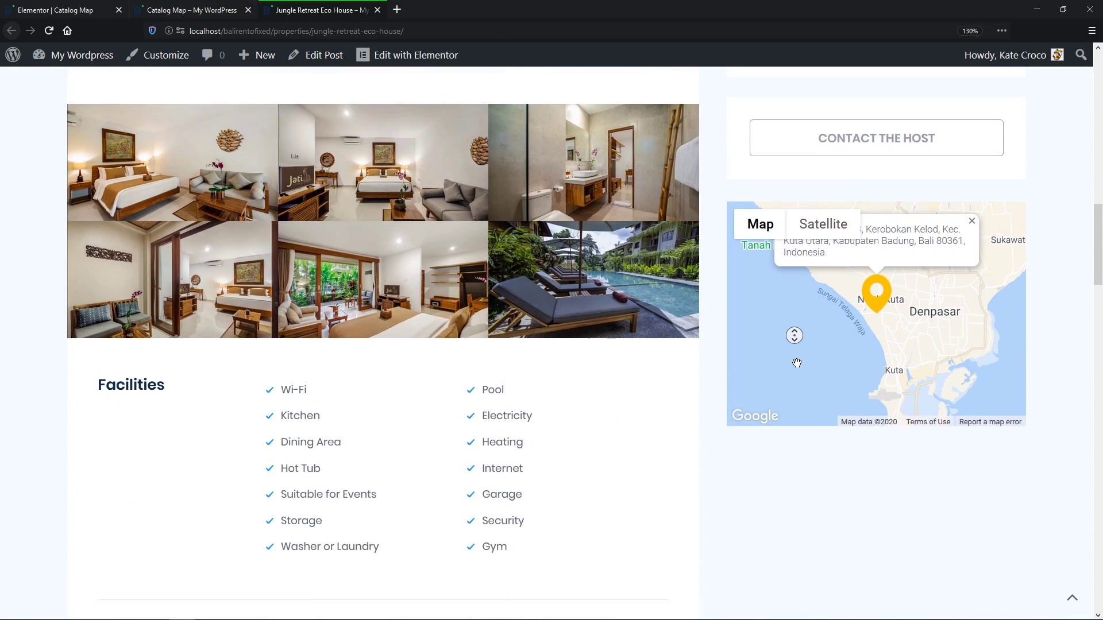
click(797, 363)
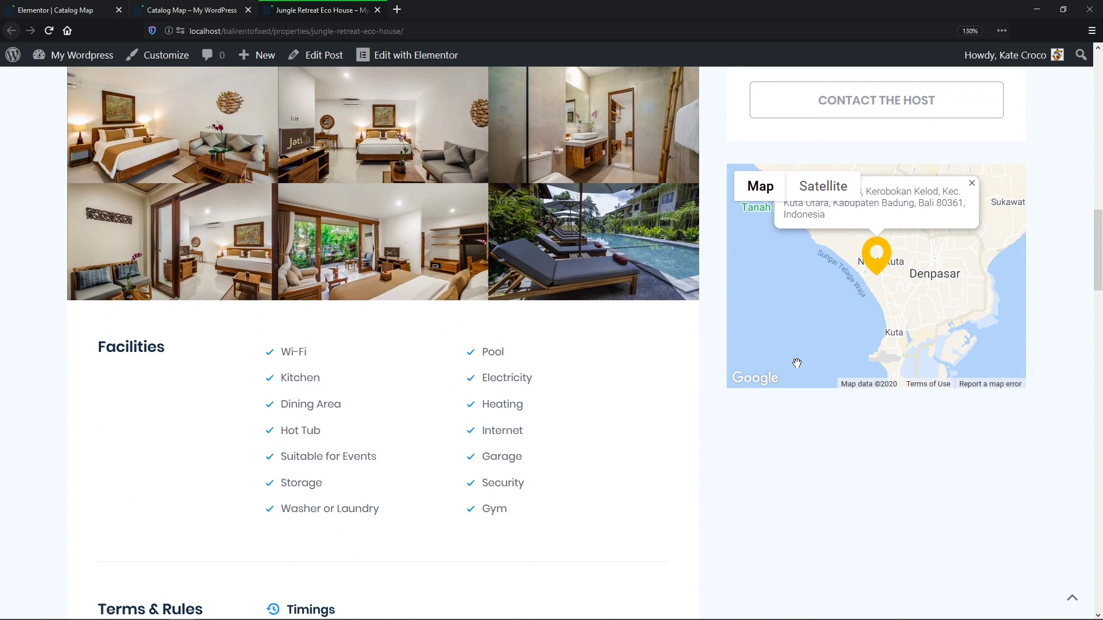